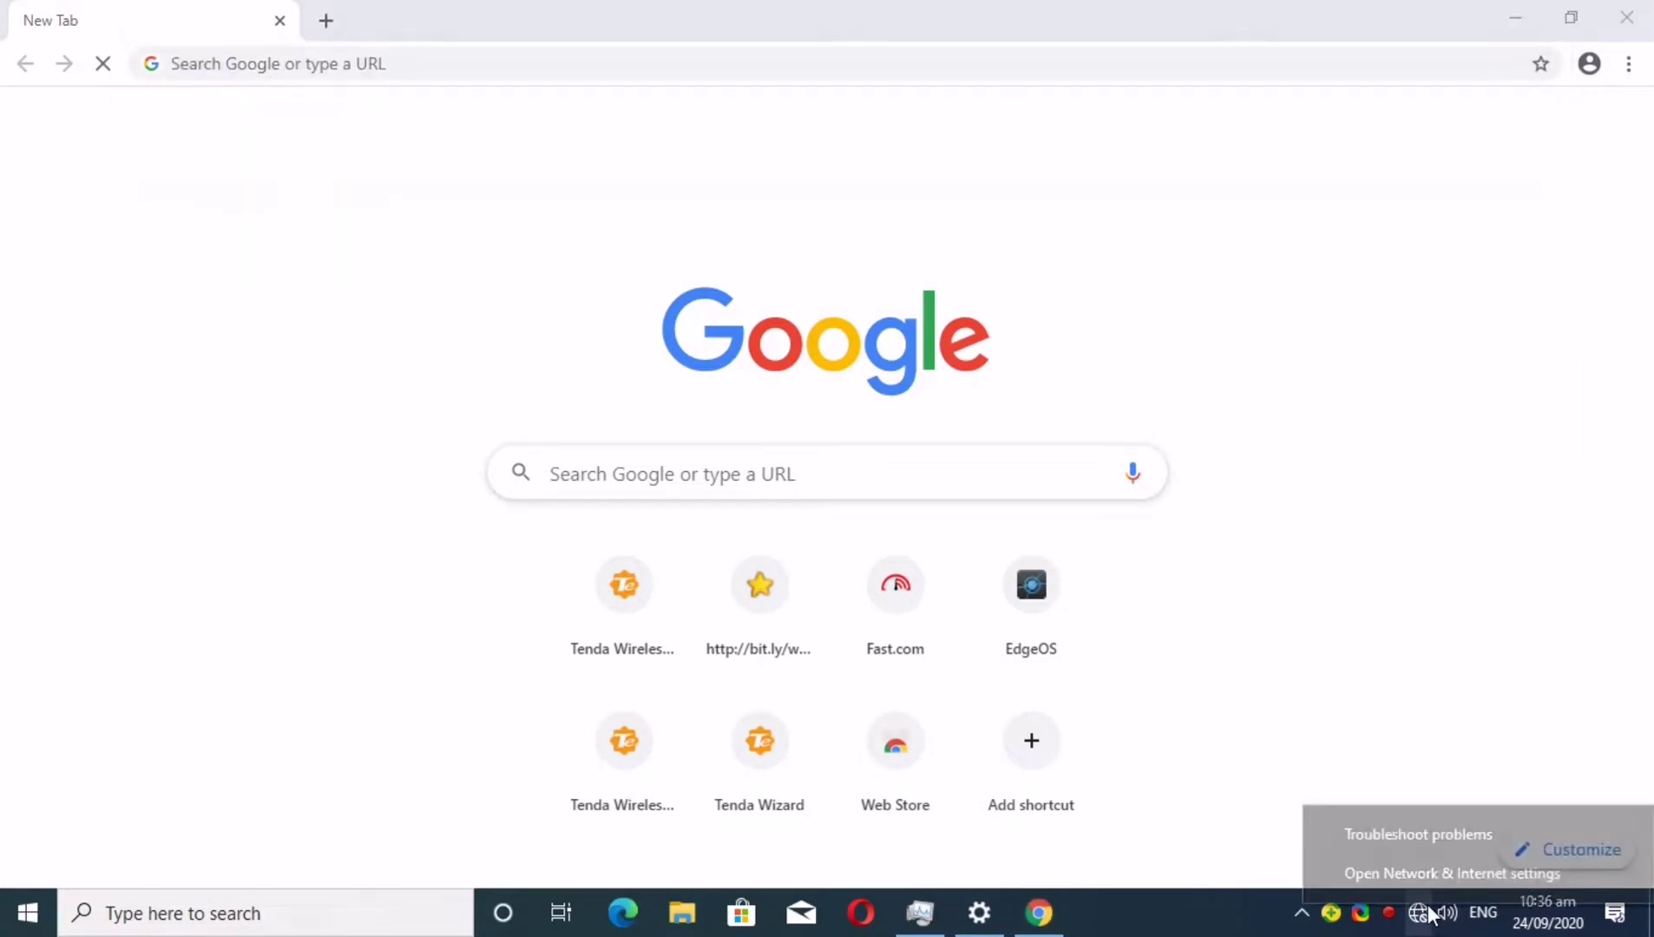
Open the Ethernet connection's properties and select its IPv4 DNS server value, 192.168.0.1
left_click(1427, 877)
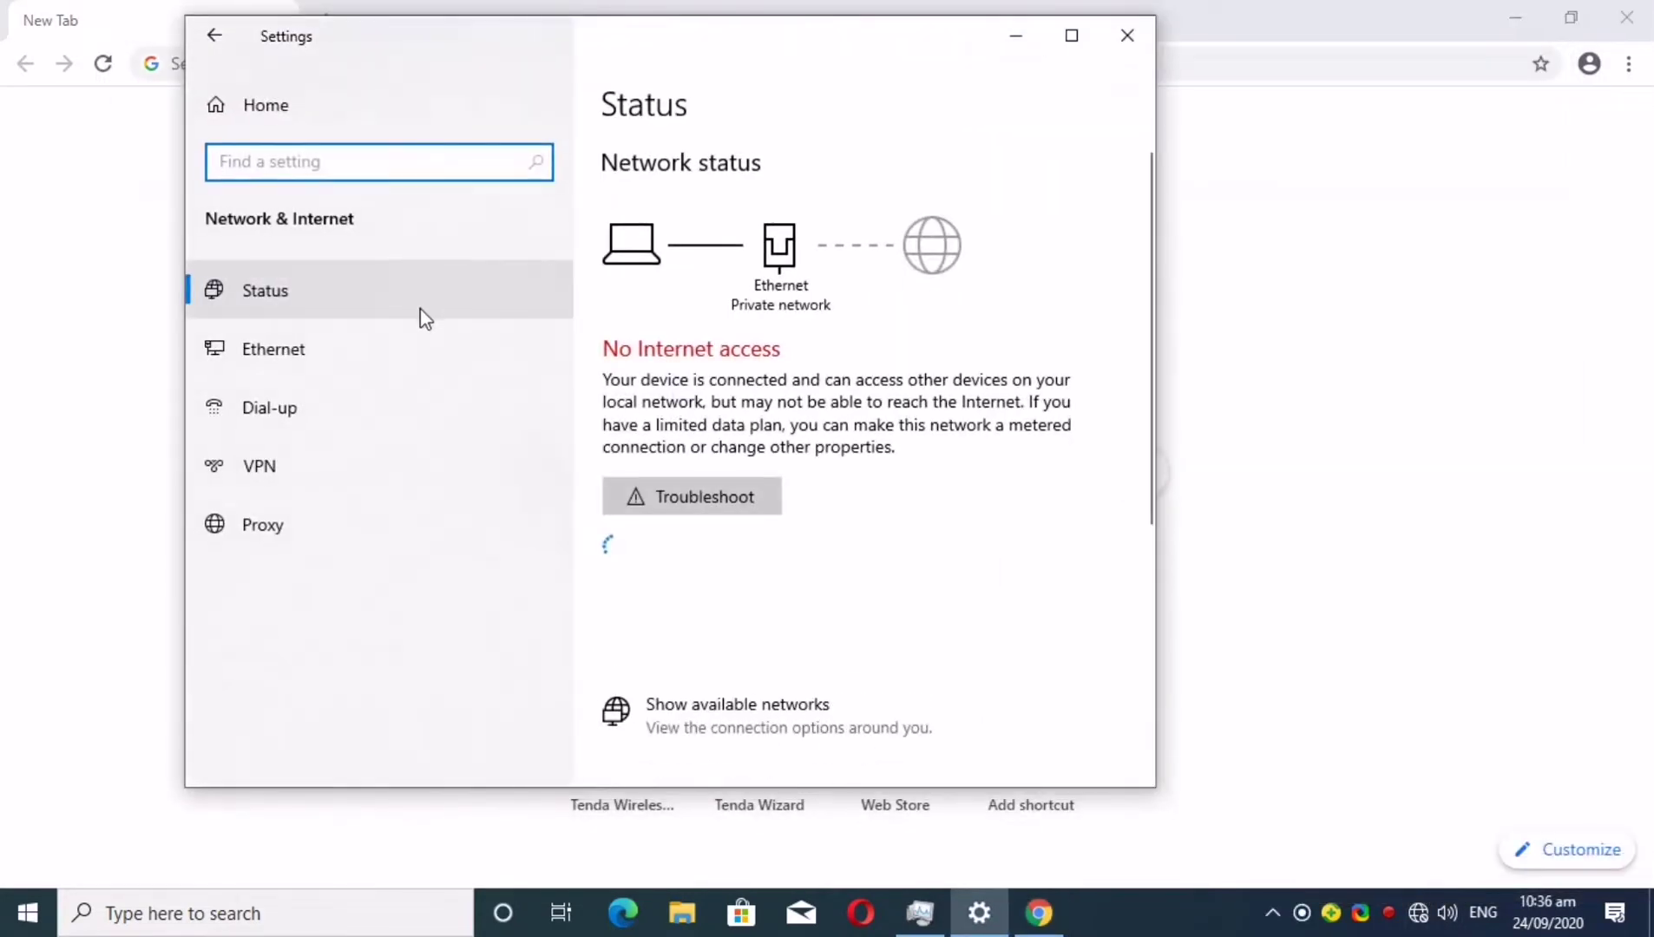
scroll(644, 403, "down", 2)
scroll(750, 570, "down", 2)
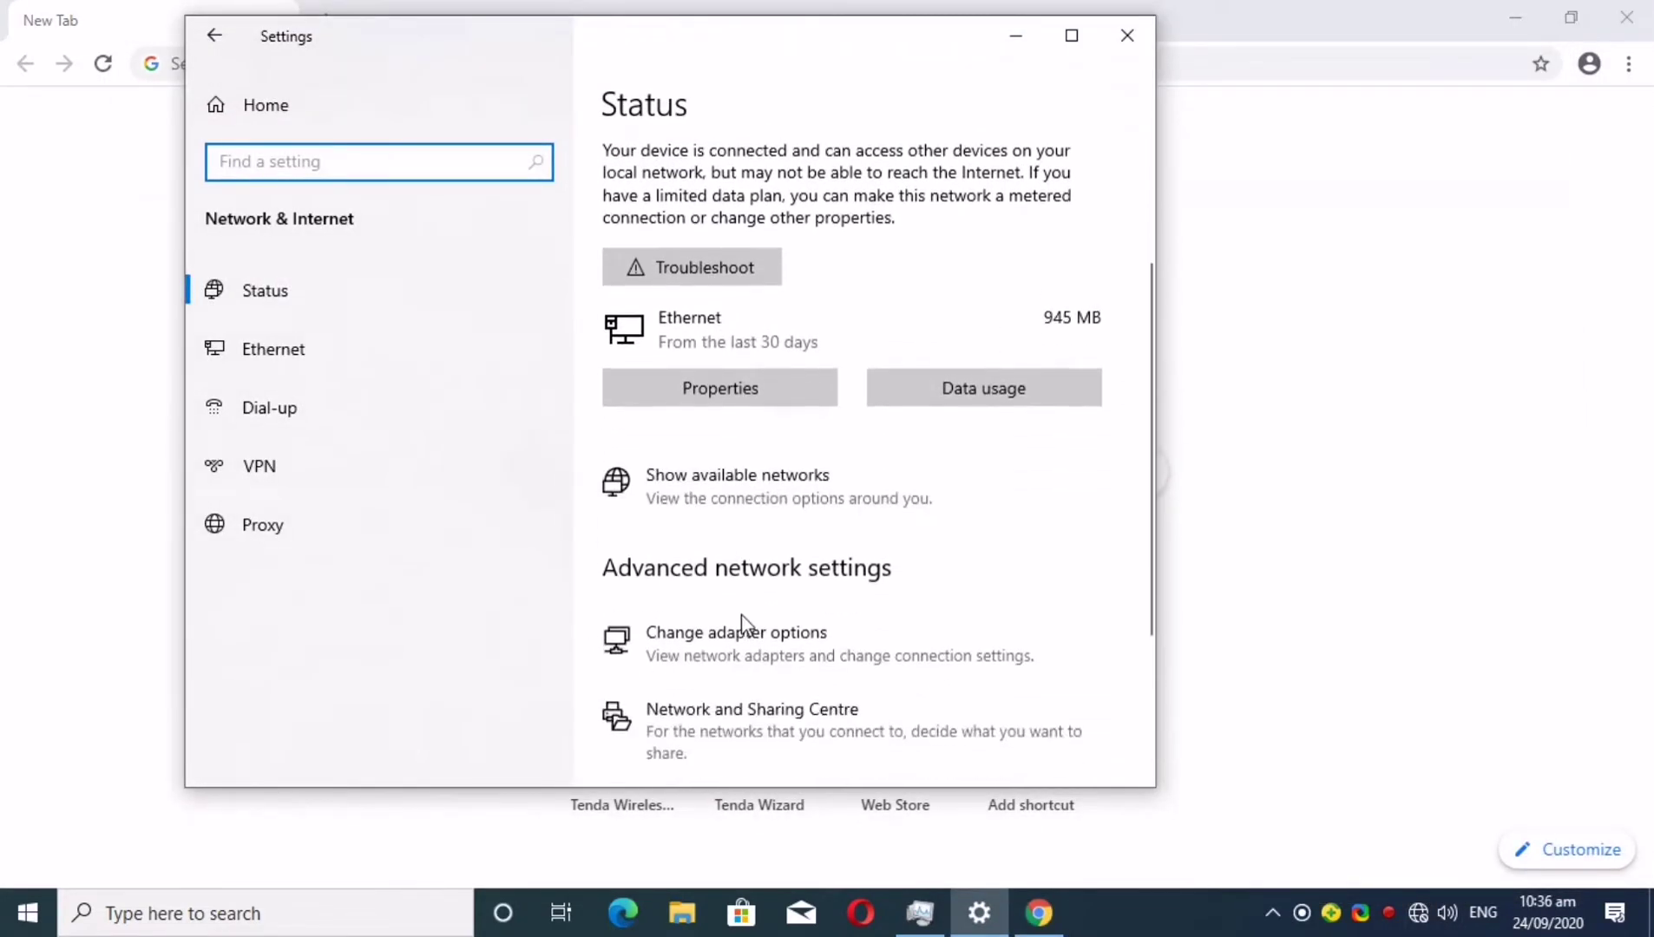
left_click(733, 389)
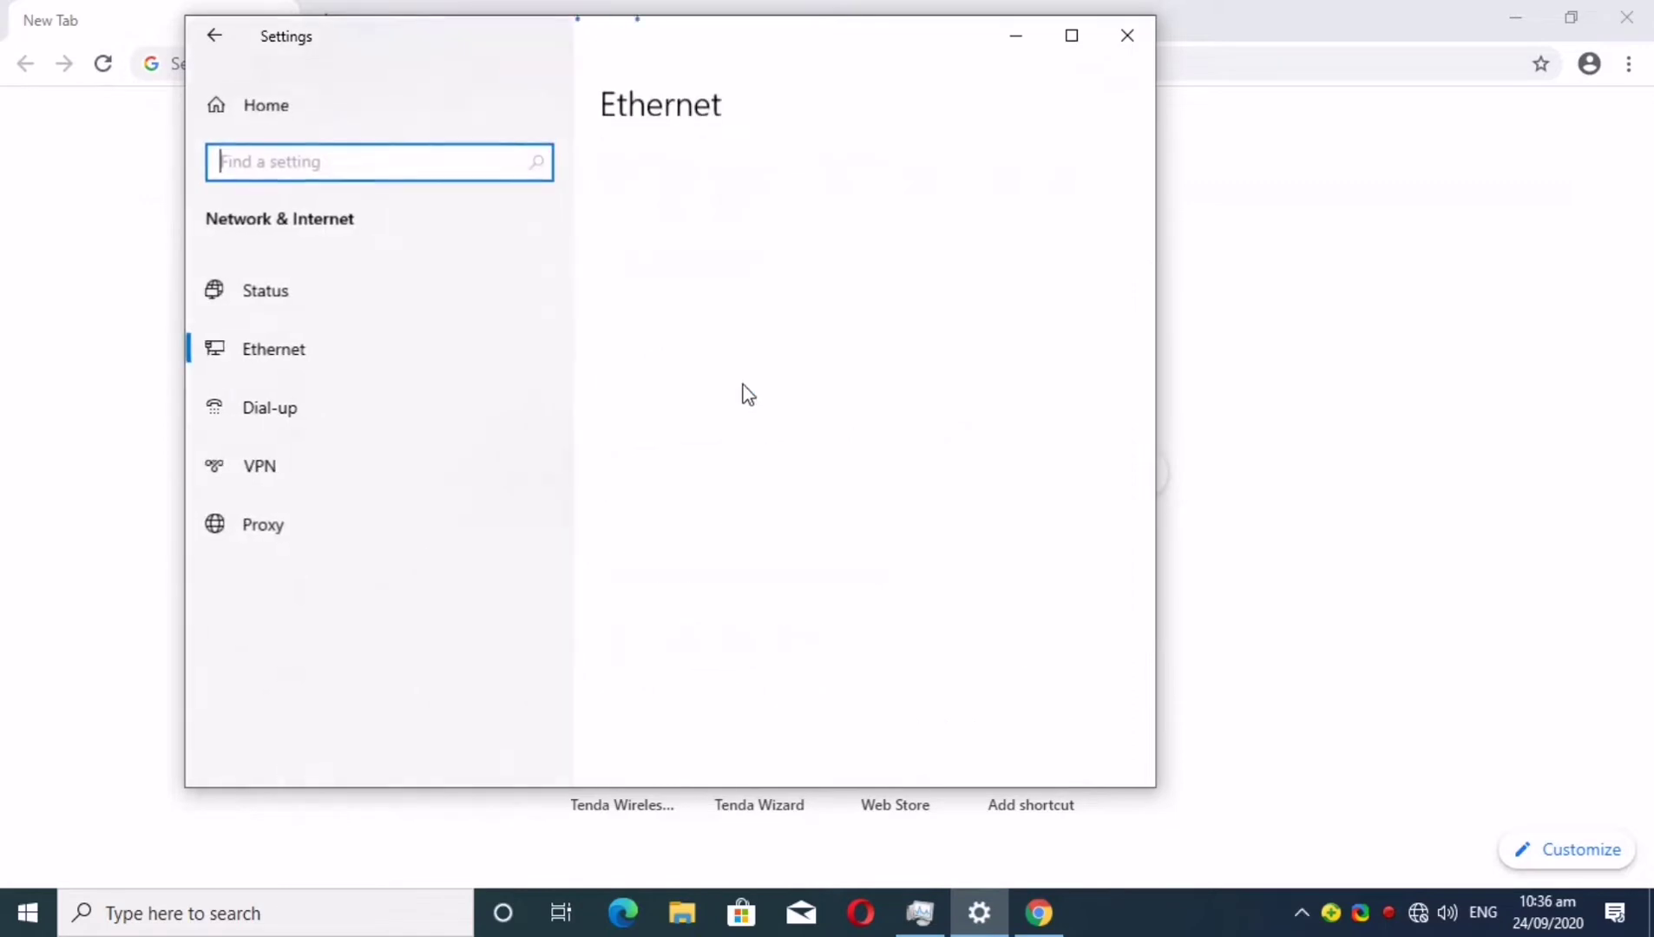
scroll(814, 434, "down", 5)
scroll(817, 442, "down", 4)
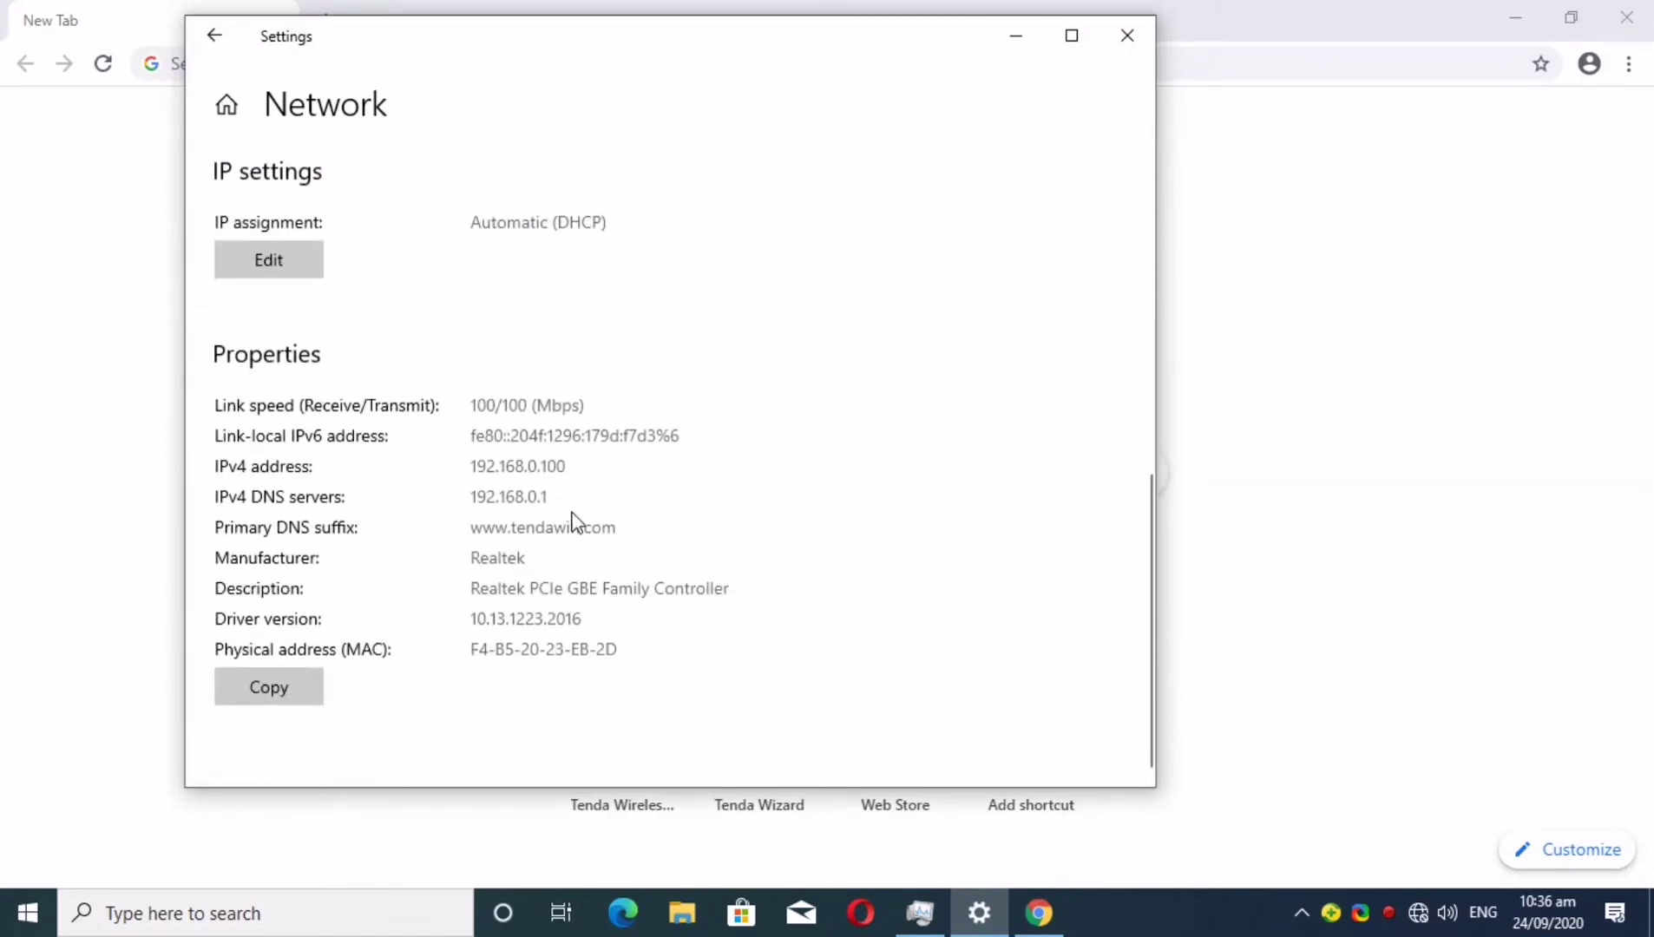
left_click_drag(471, 497, 199, 496)
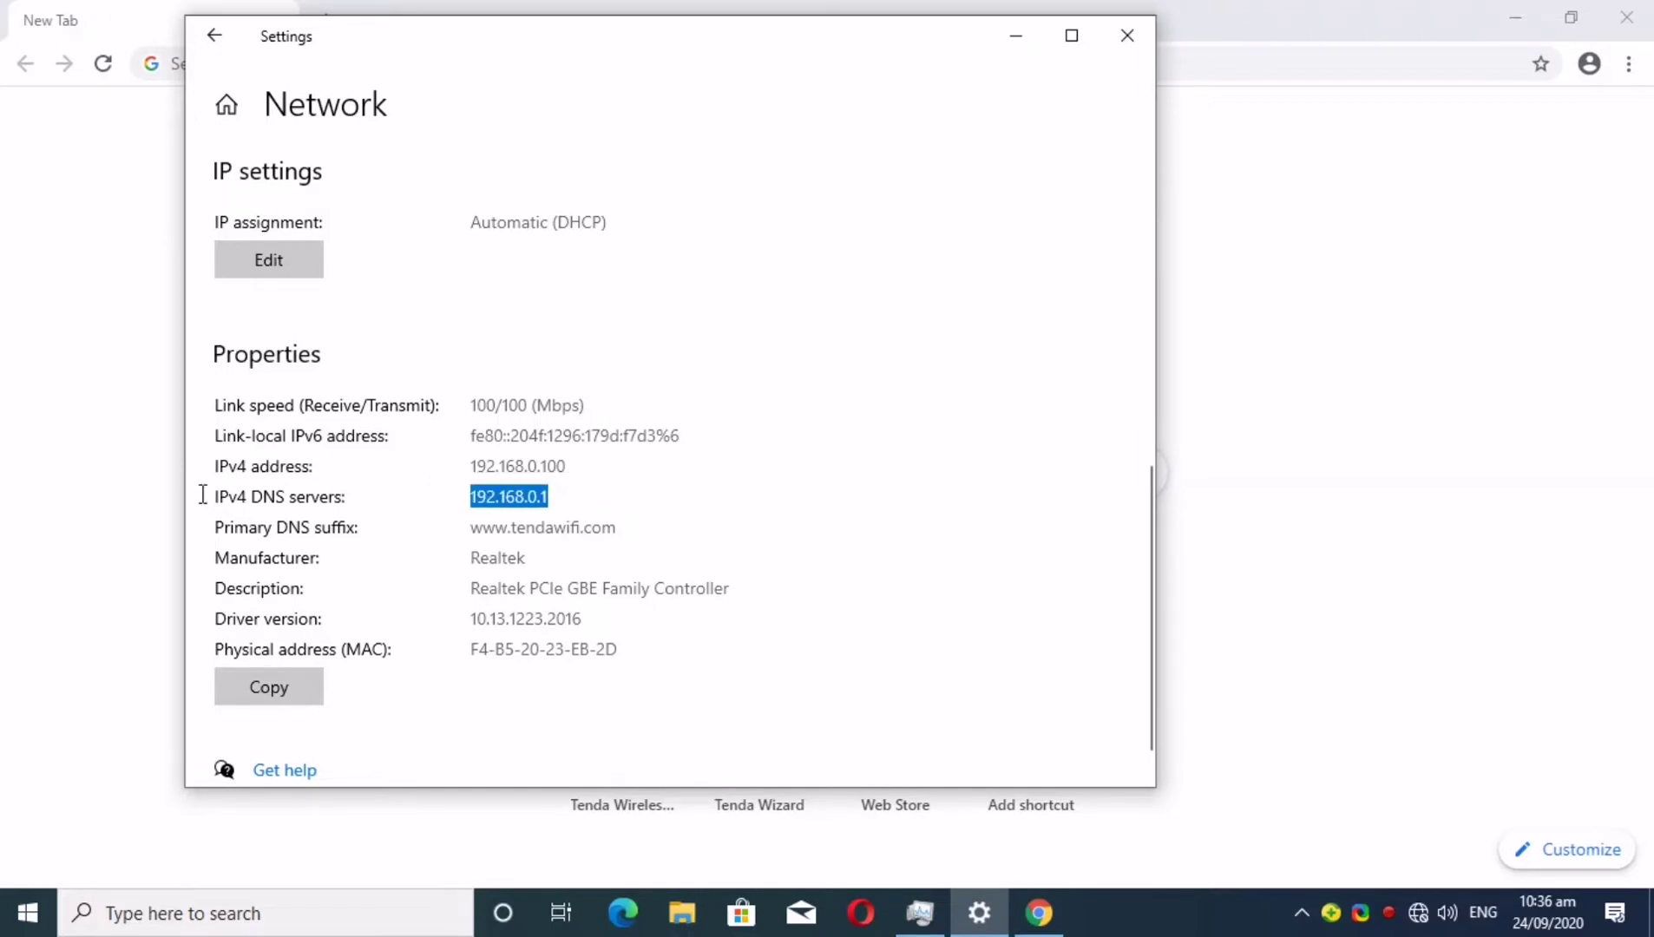
Close Settings and load the router admin page at 192.168.0.1 in Chrome
left_click(1127, 35)
left_click(1033, 63)
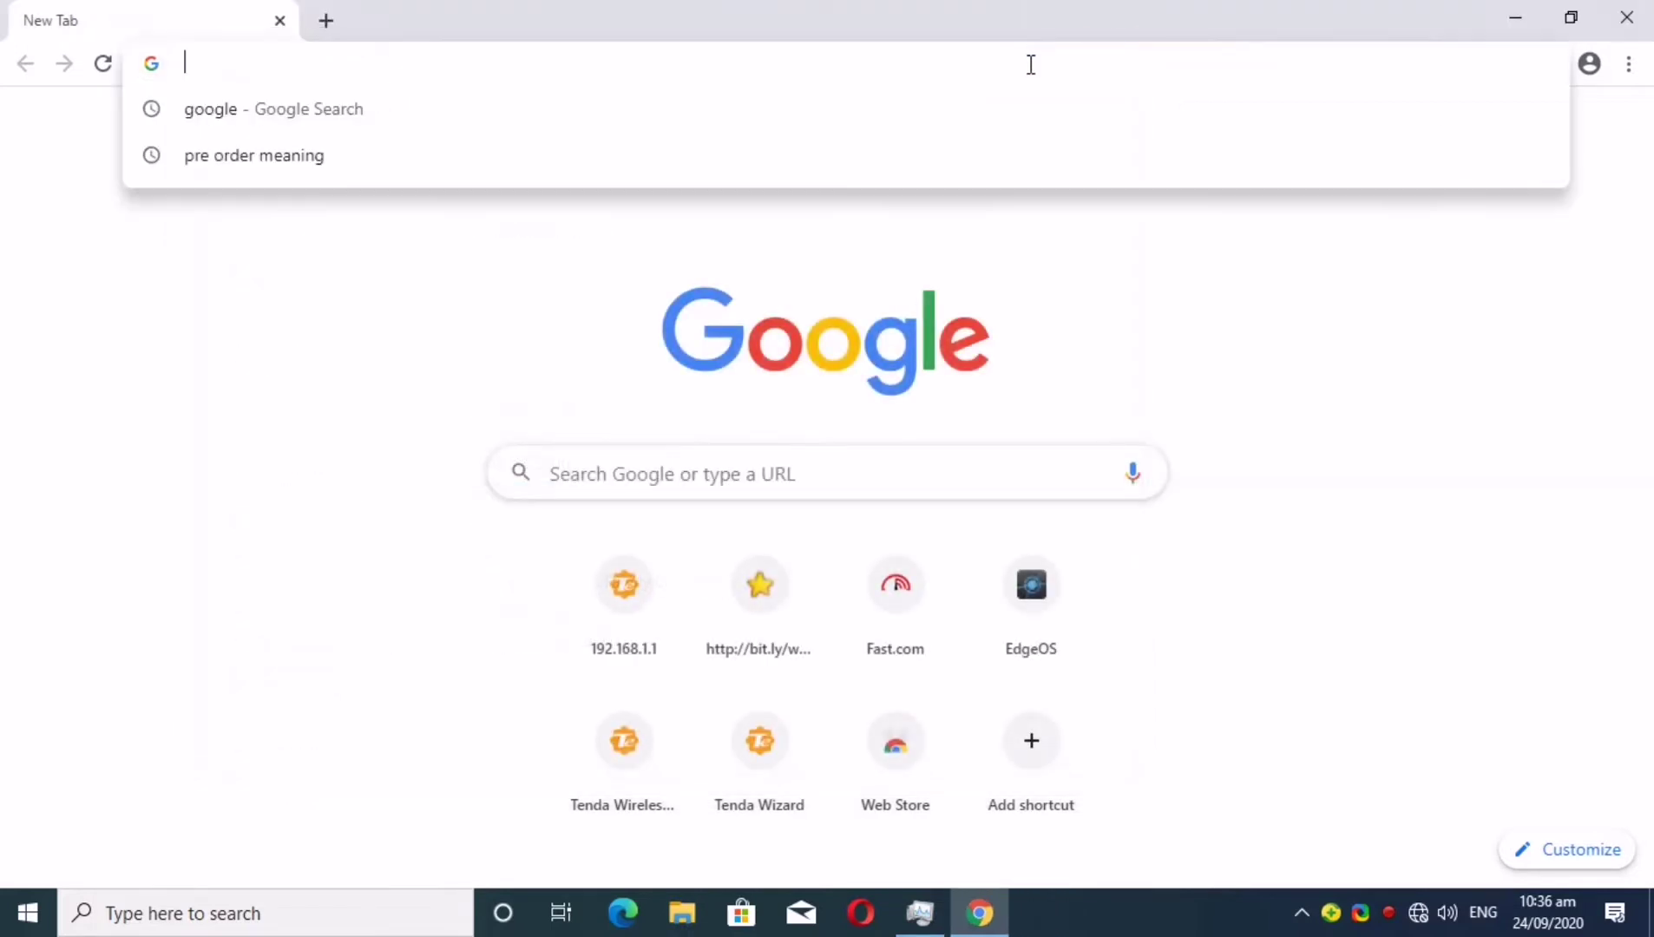
type("192.16")
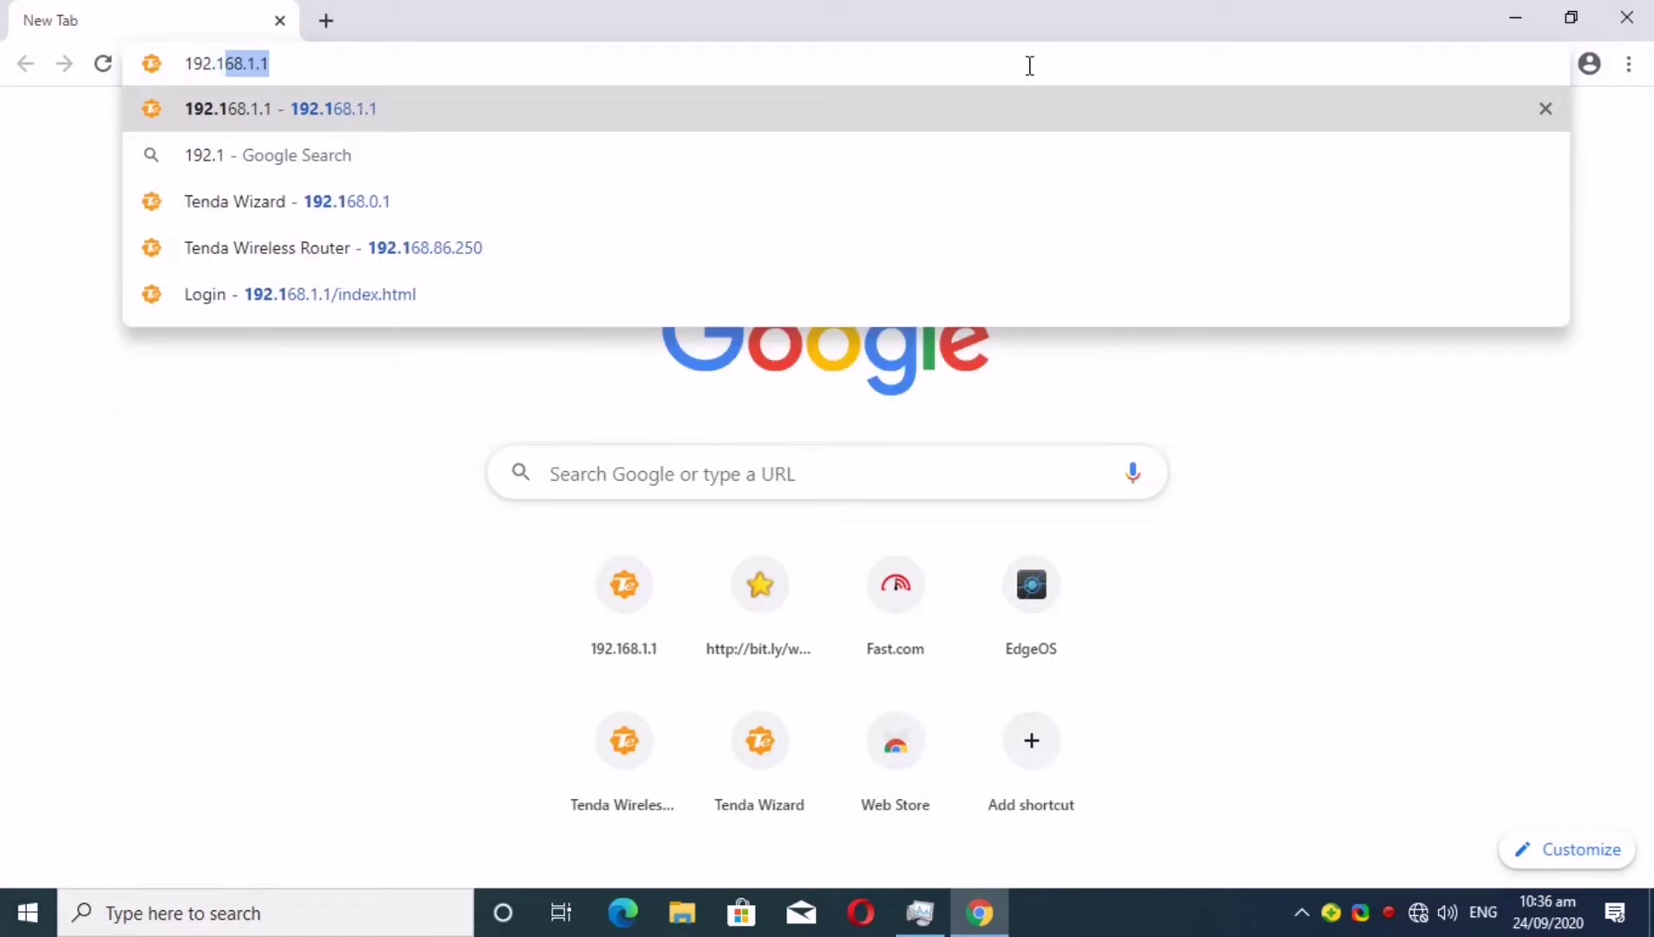
type("8.0.1")
key("Return")
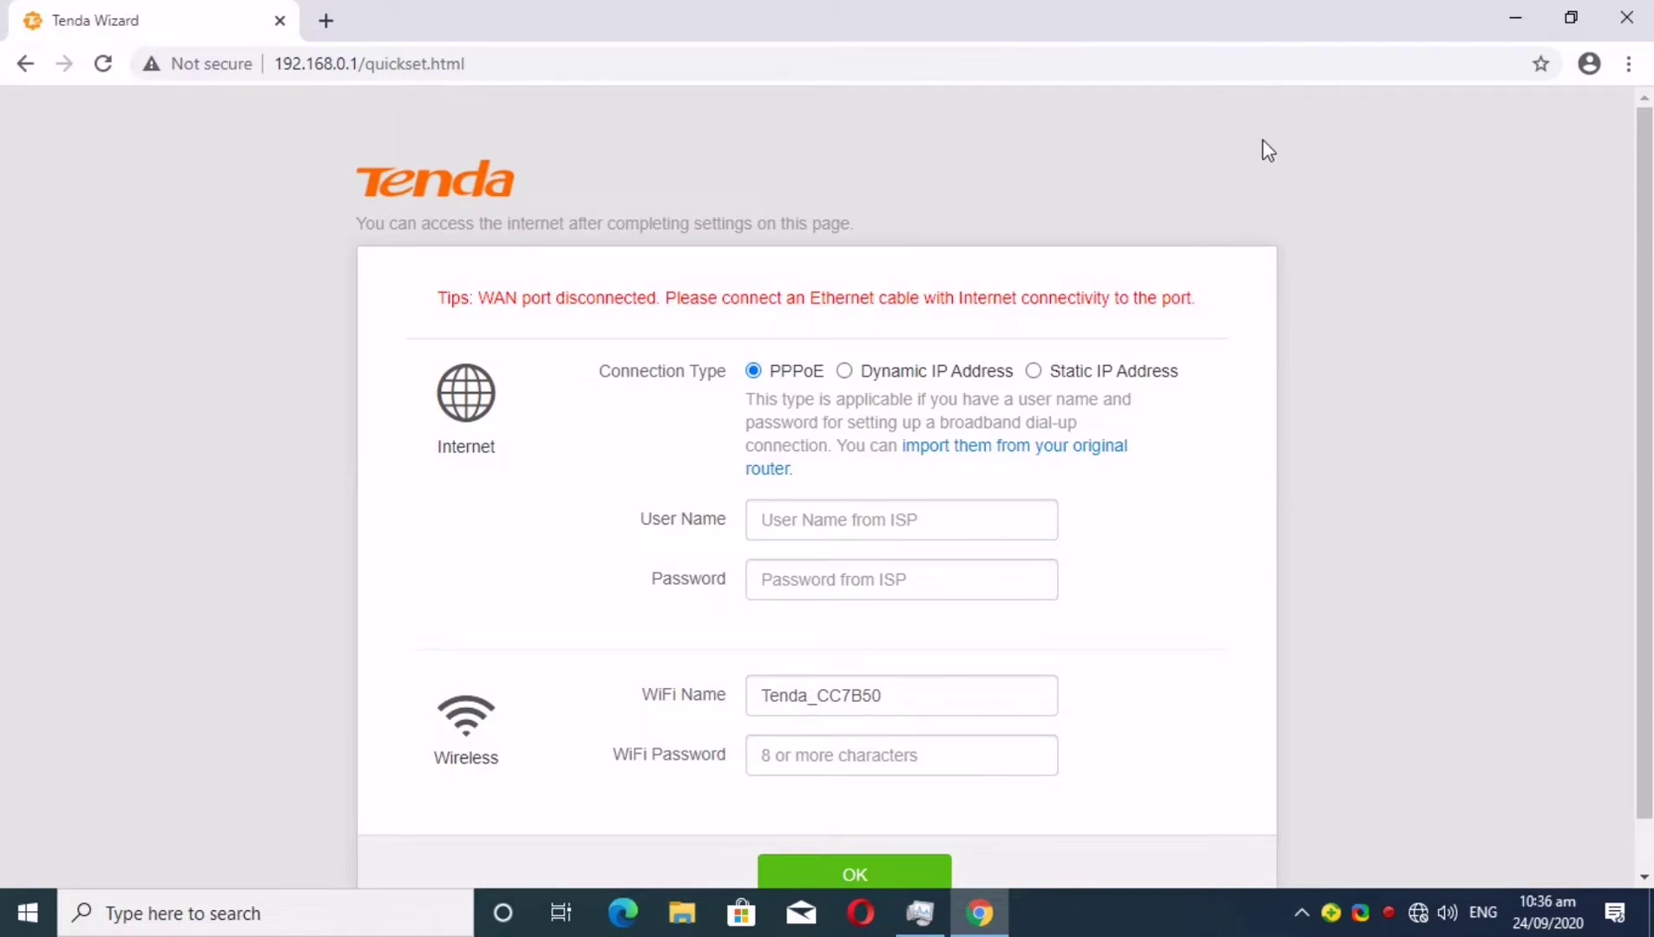
Complete the quick setup with Dynamic IP Address as the connection type and save it
scroll(1233, 173, "down", 1)
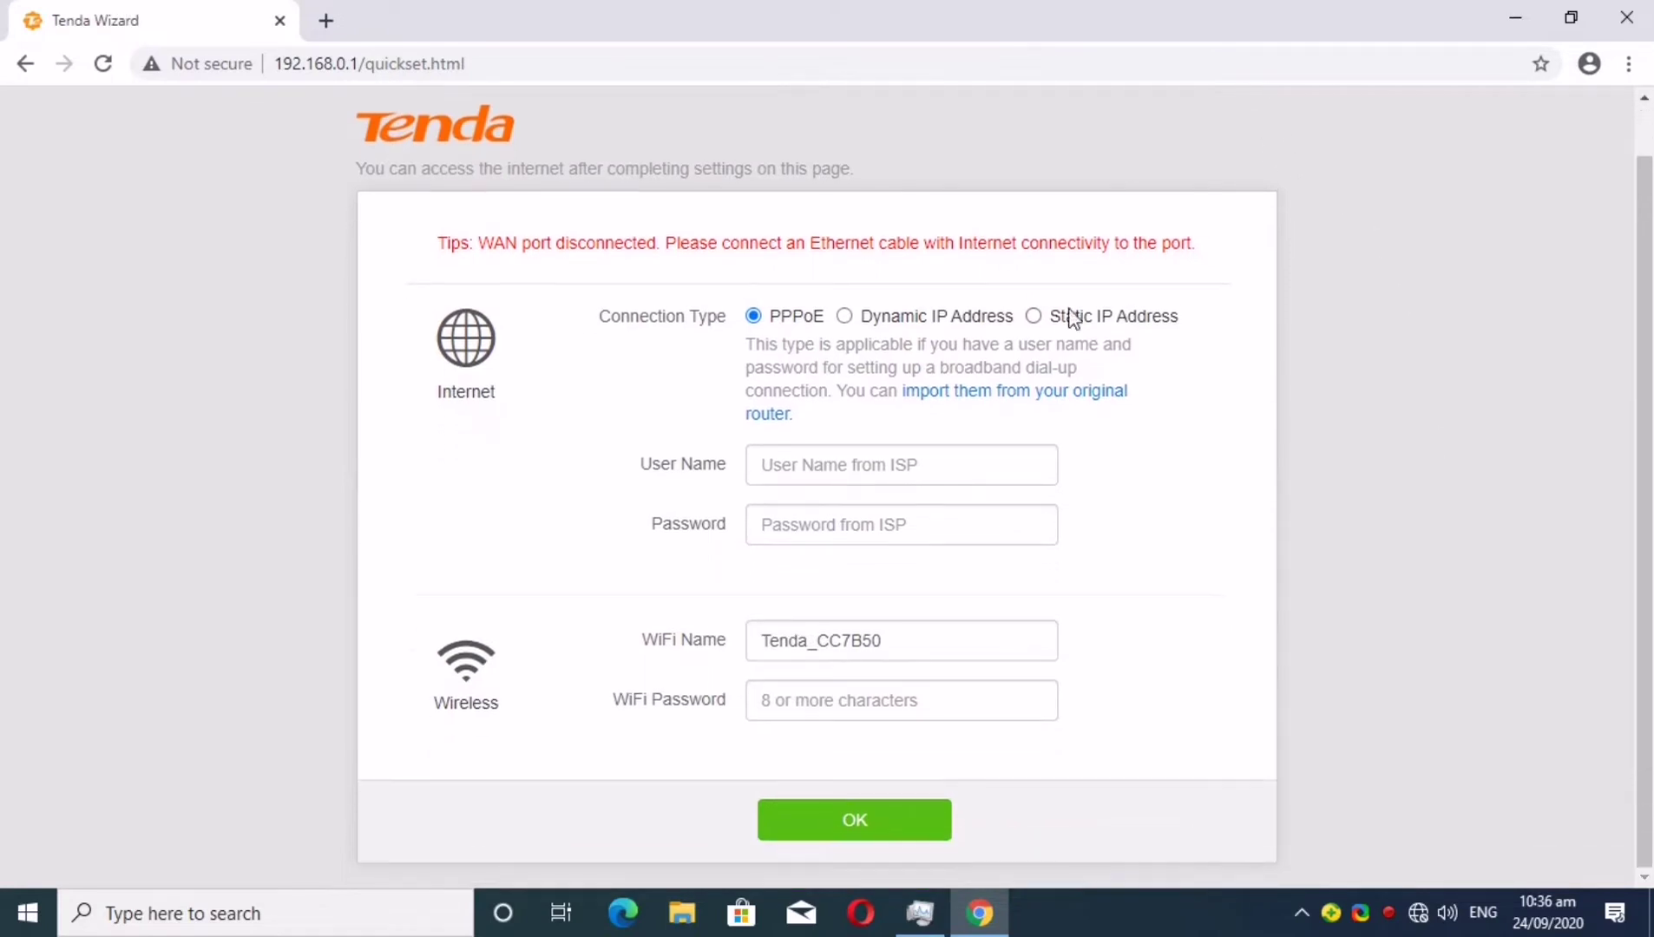
left_click(847, 317)
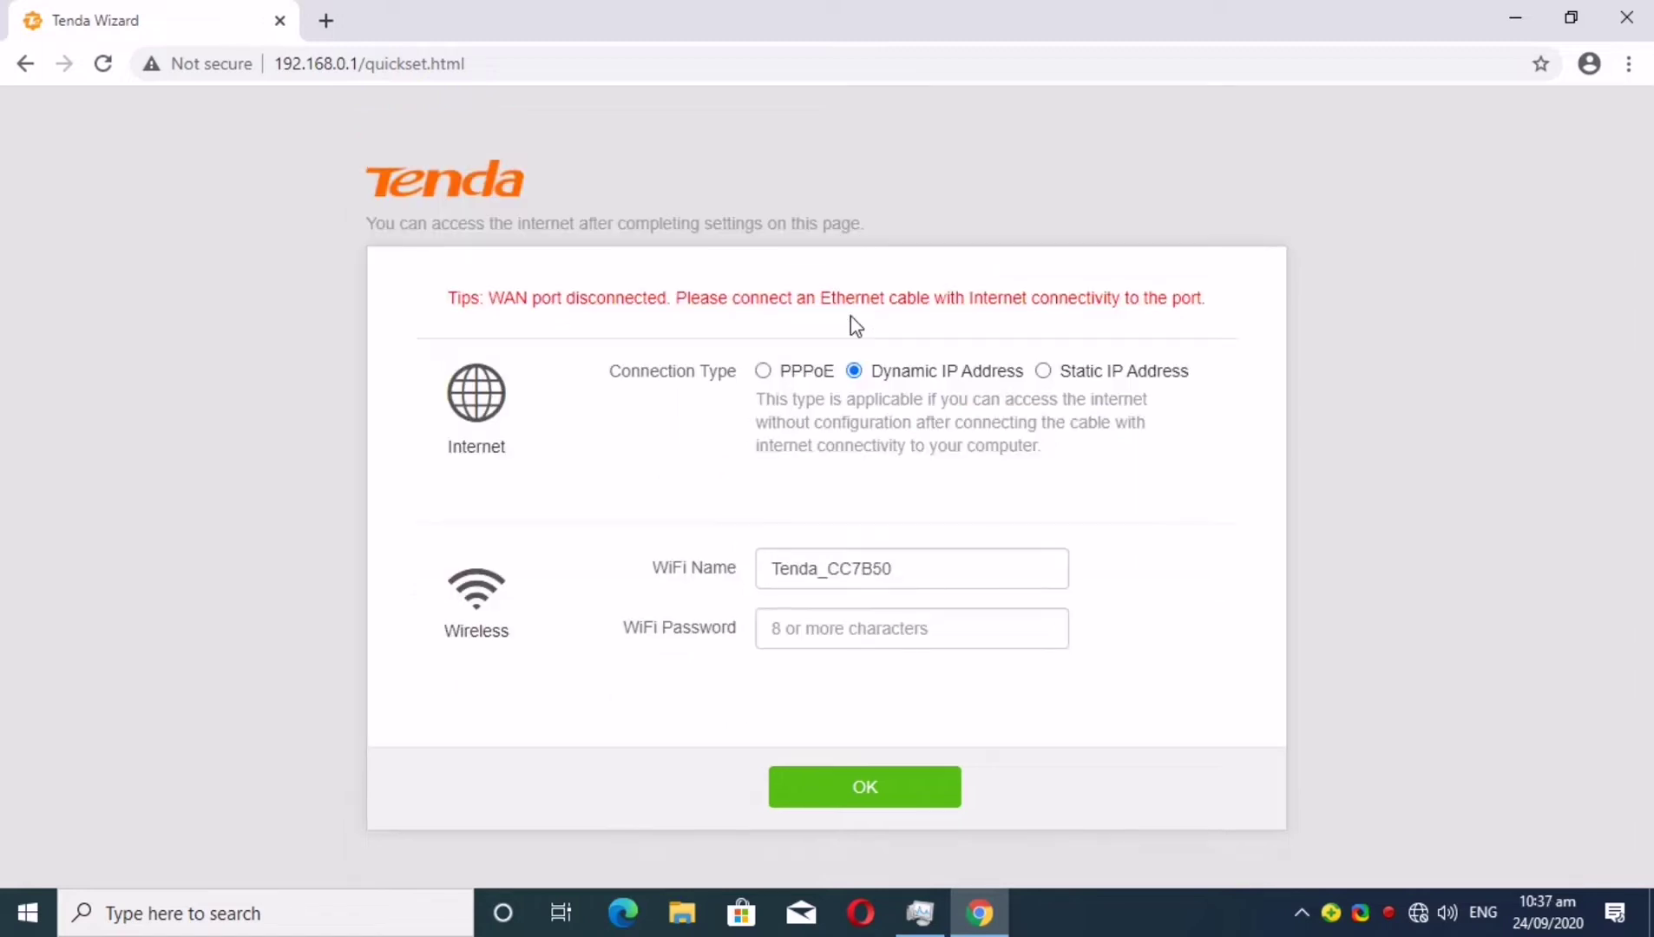
left_click(868, 799)
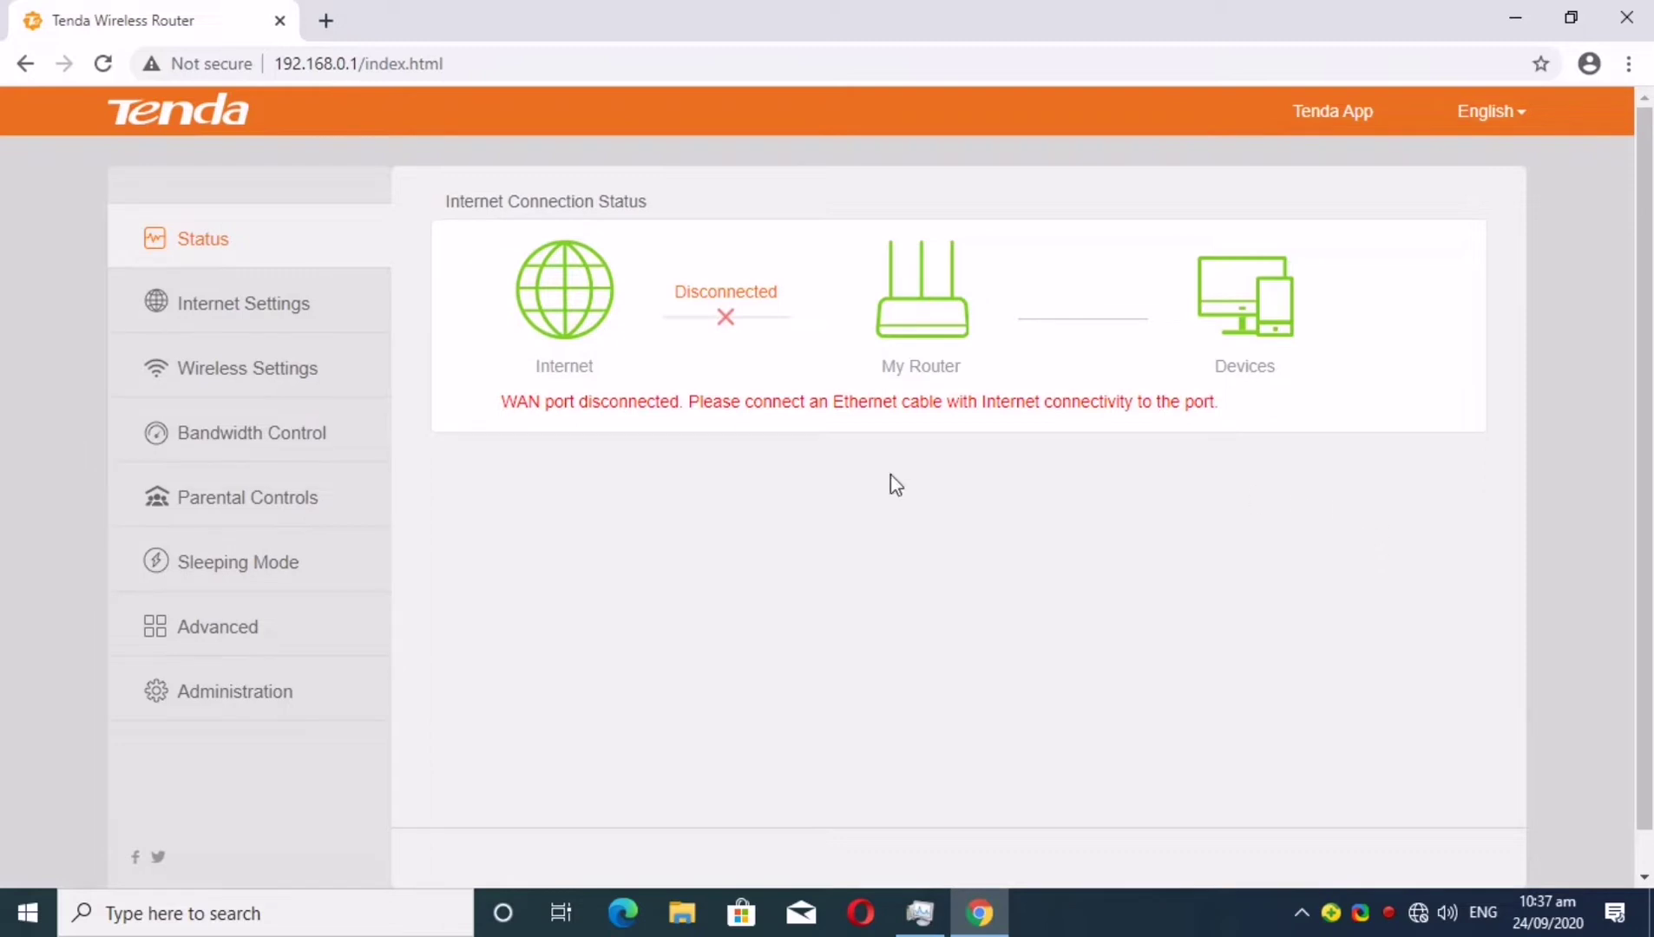
Switch Internet Settings to Universal Repeater and connect to NV-iNET 5G with its password
left_click(253, 327)
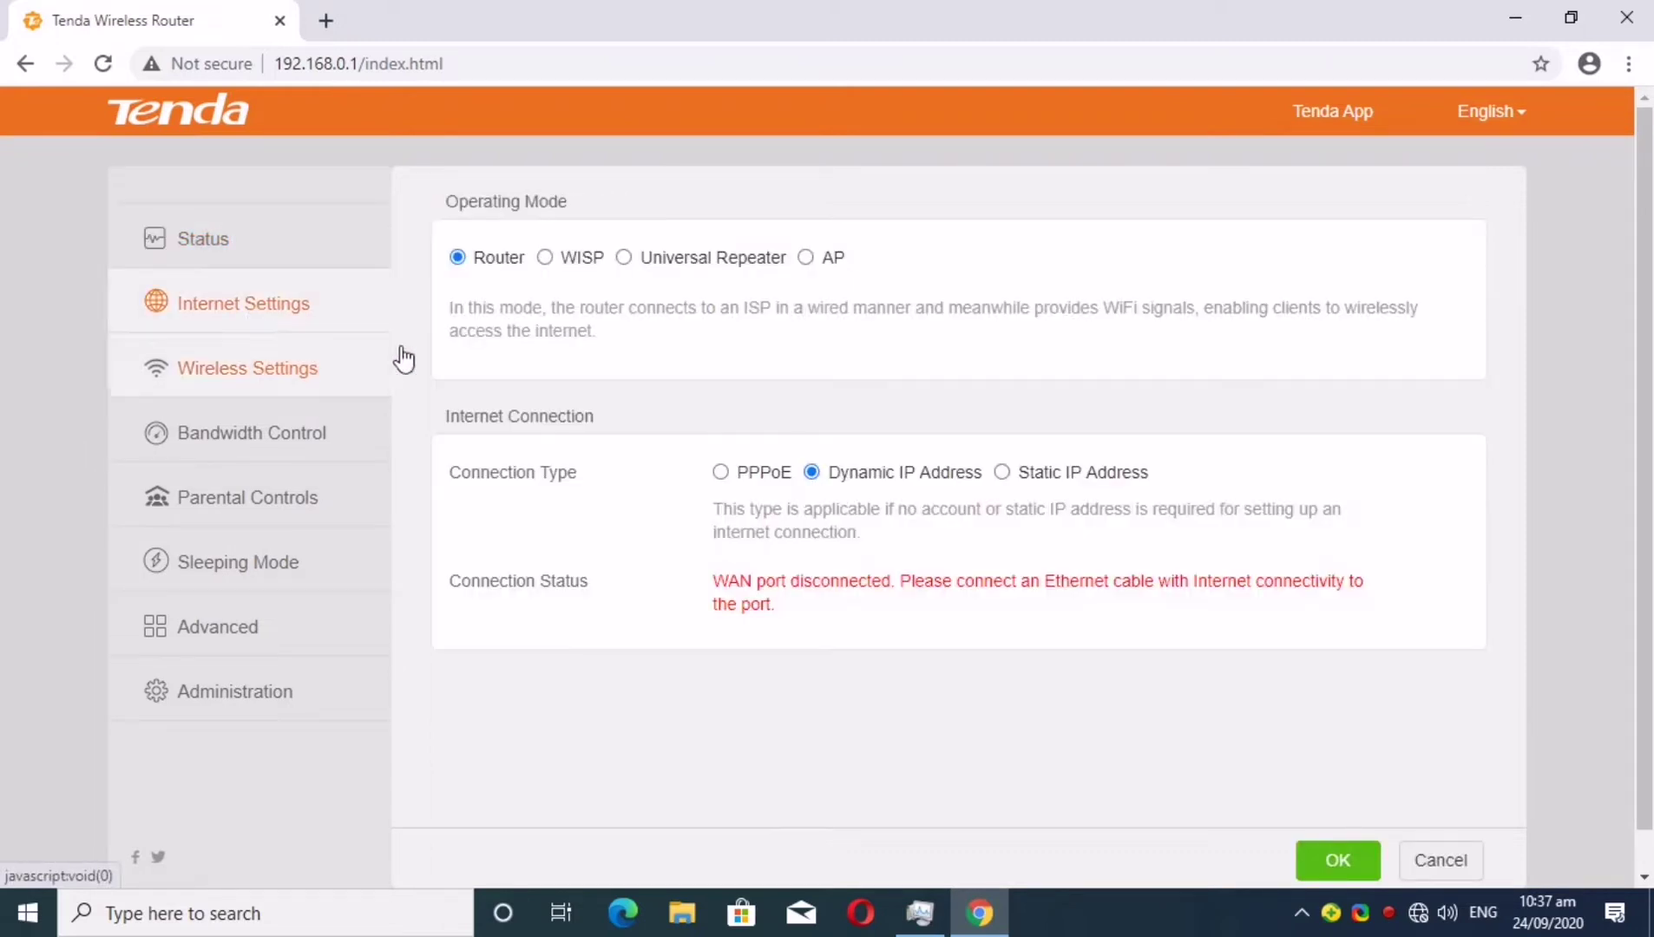
left_click(624, 258)
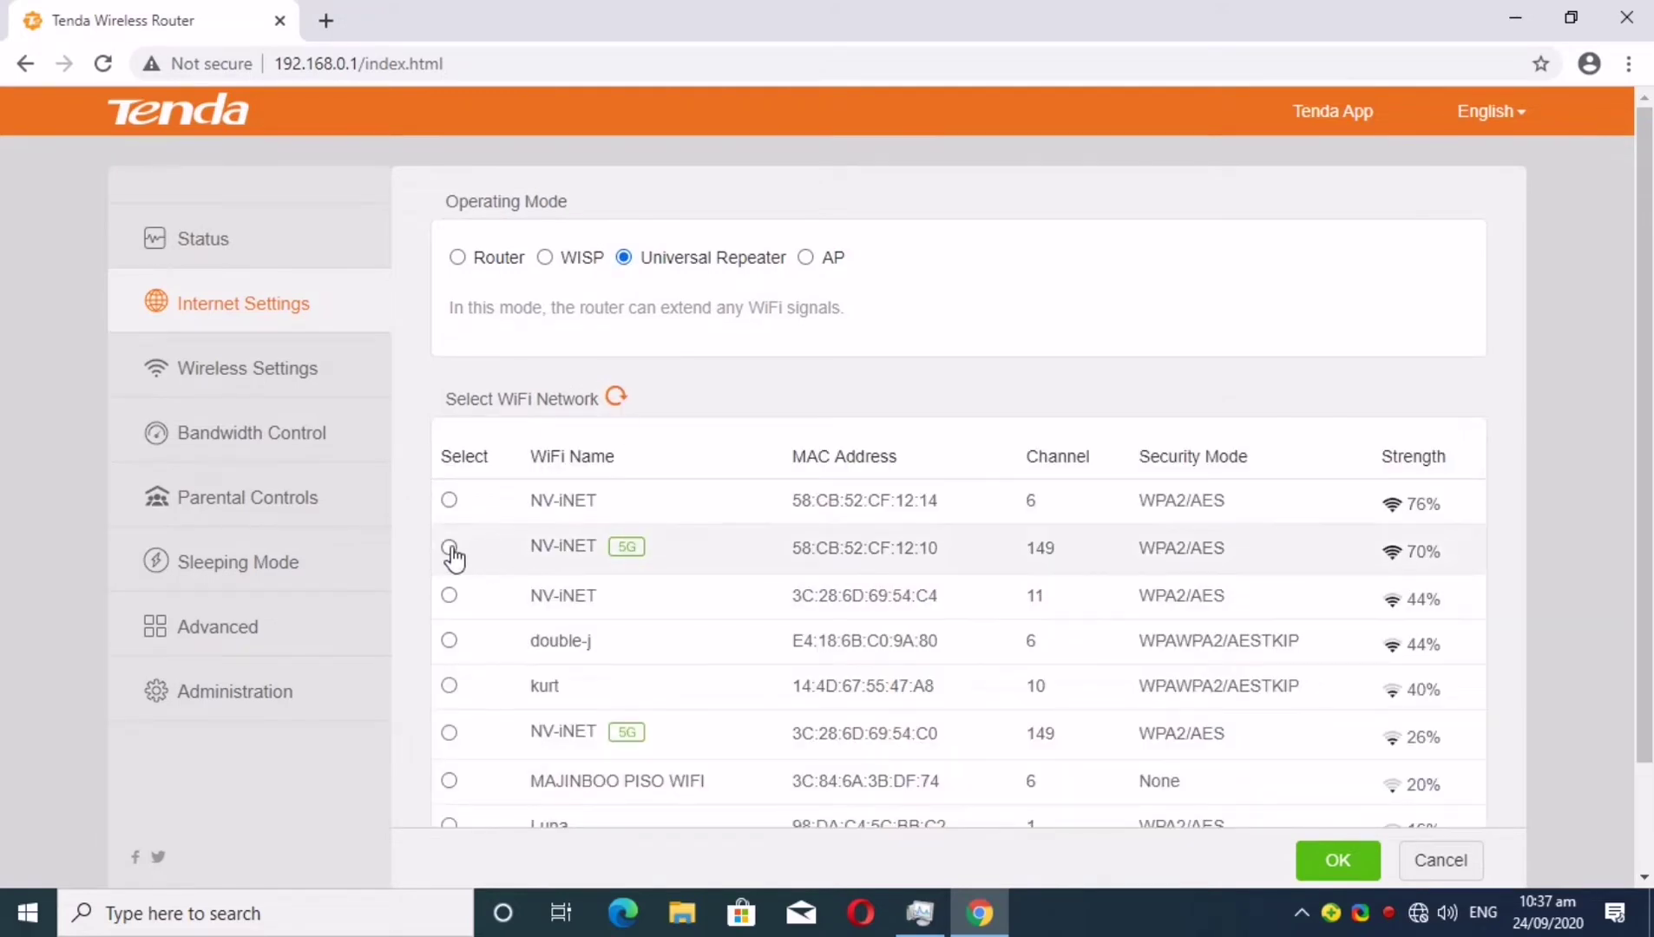
left_click(448, 546)
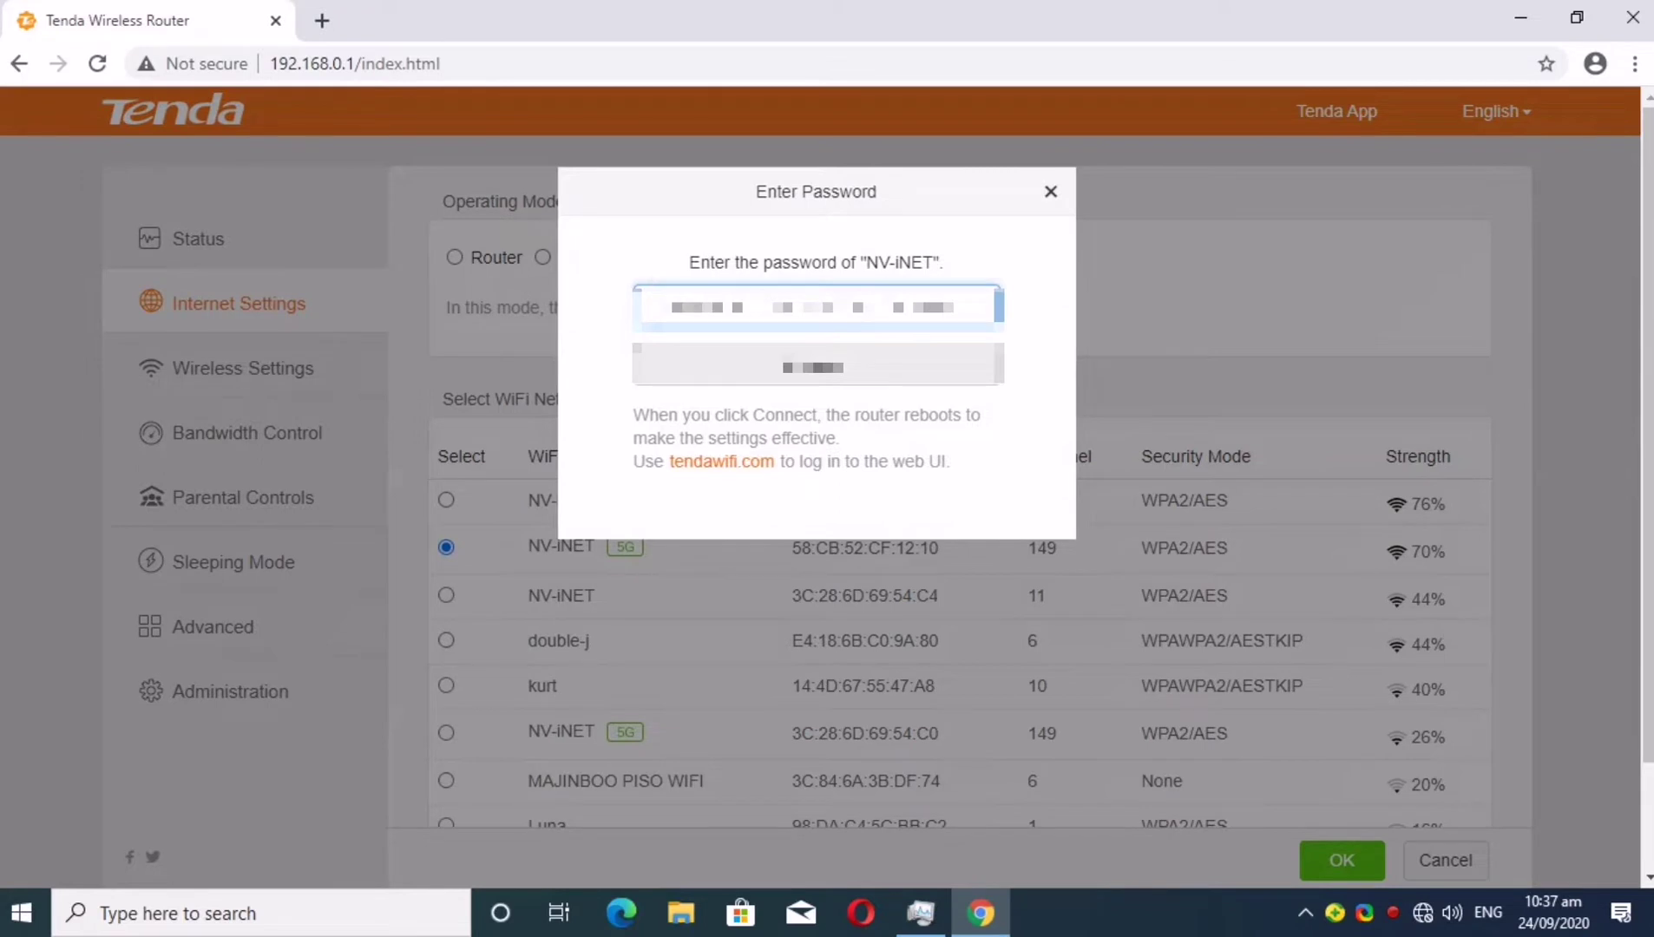
key("ctrl+a")
key("BackSpace")
type("a")
key("BackSpace")
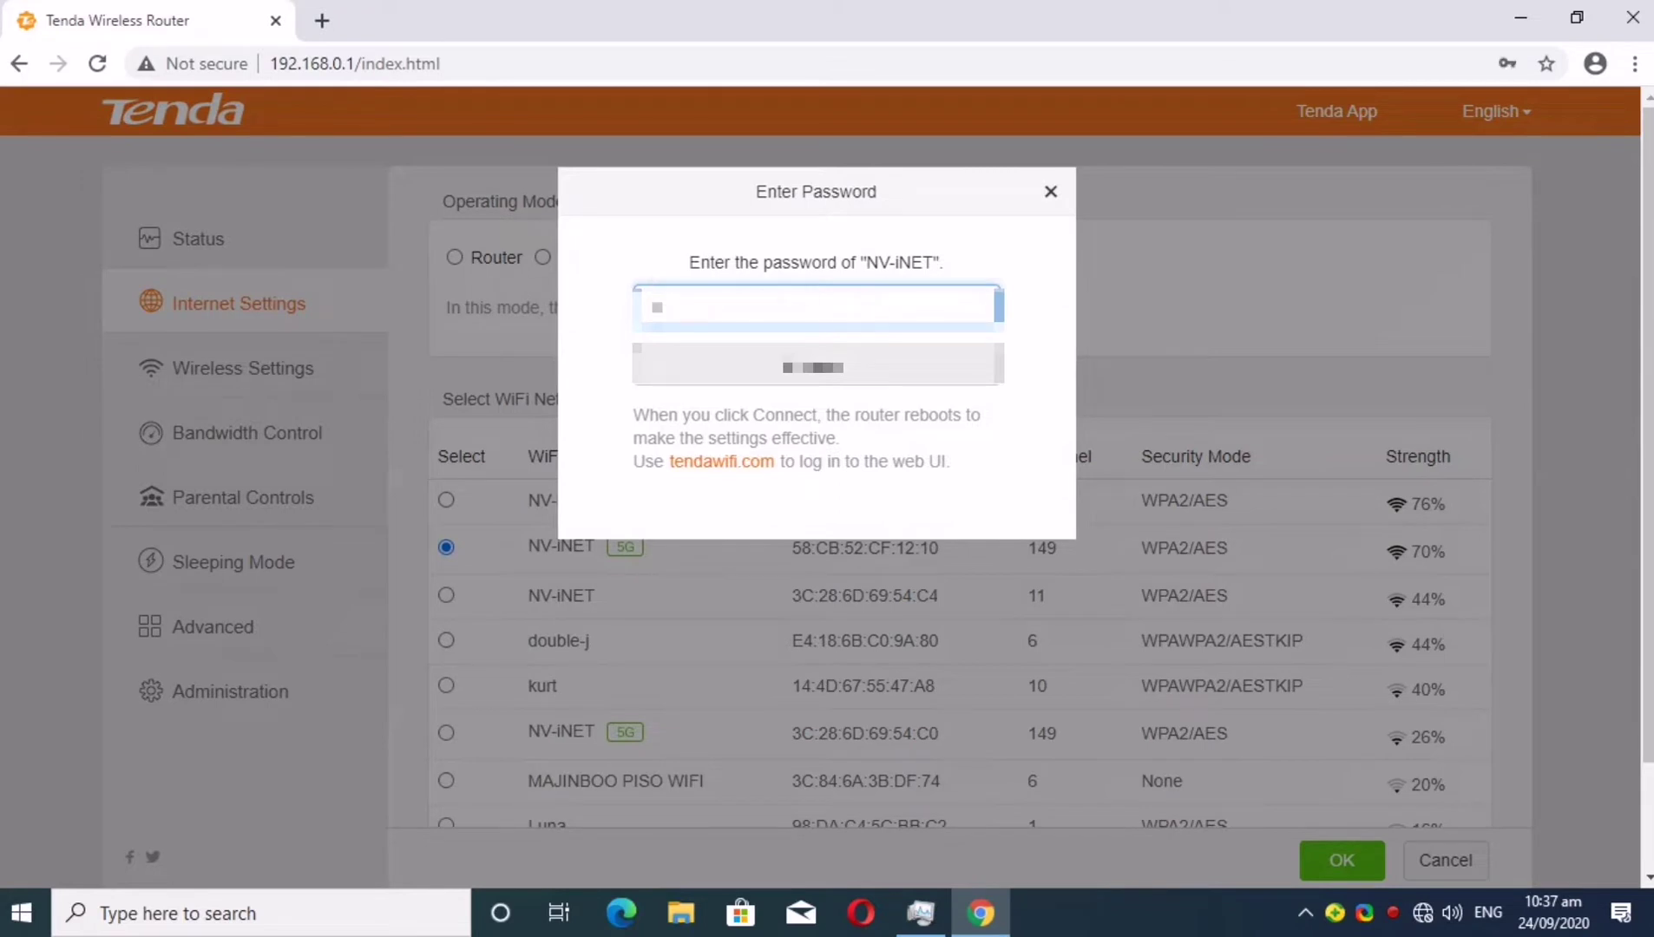
type("abcd")
left_click(801, 373)
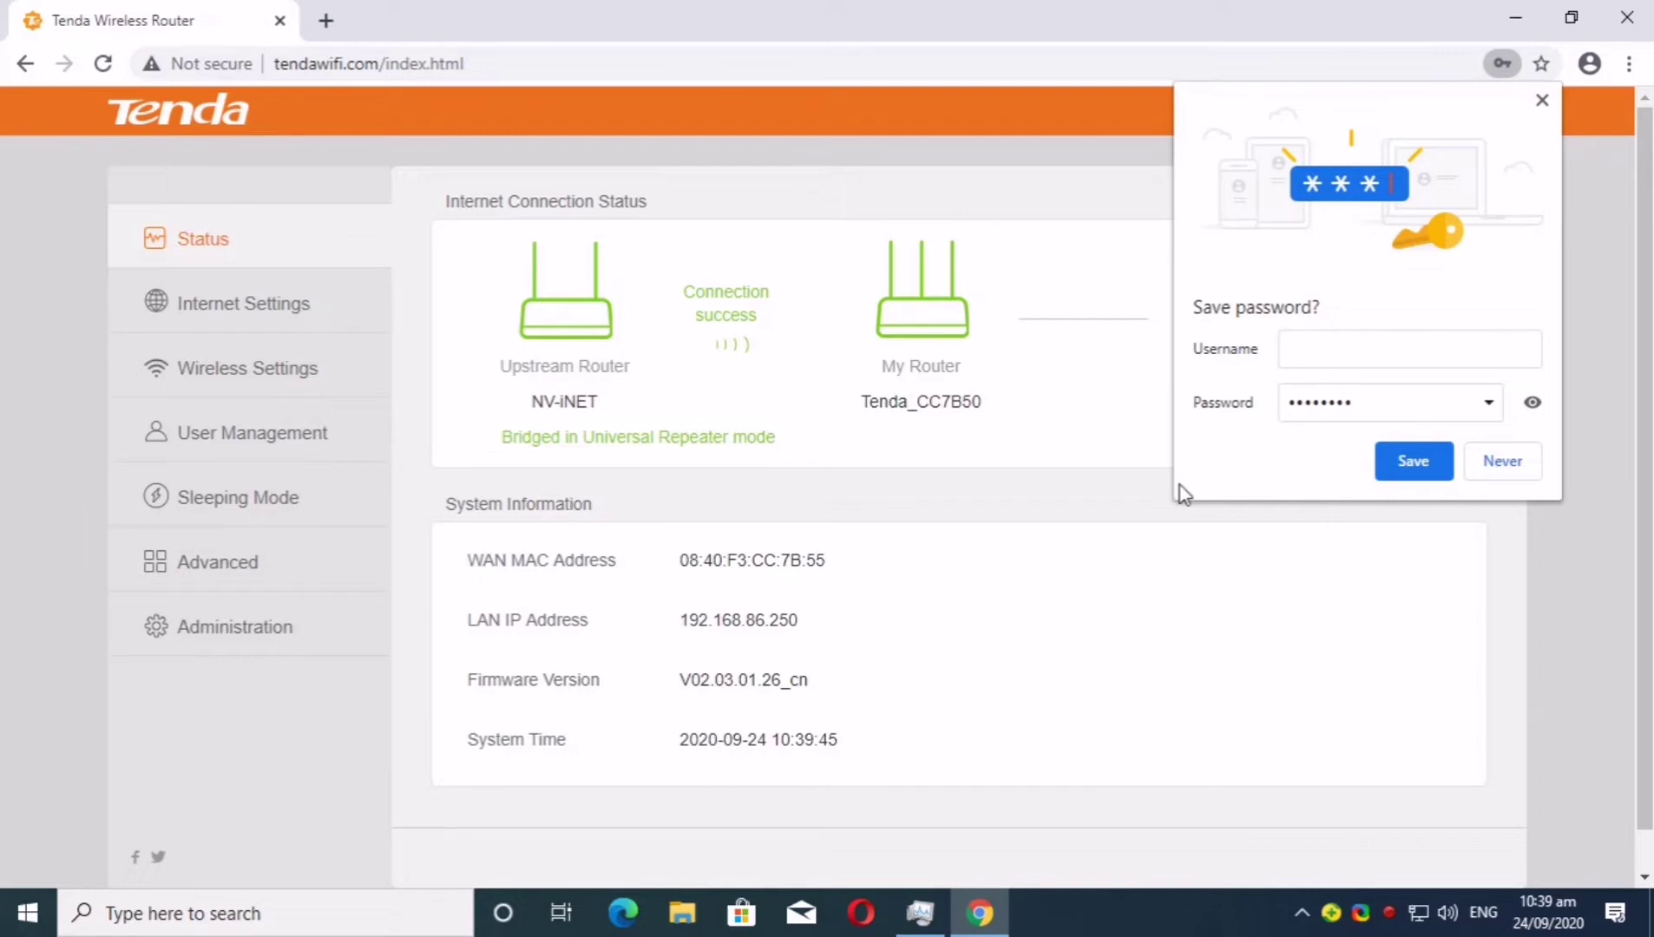
Decline Chrome's save-password prompt and highlight the bridged repeater status message
left_click(1529, 464)
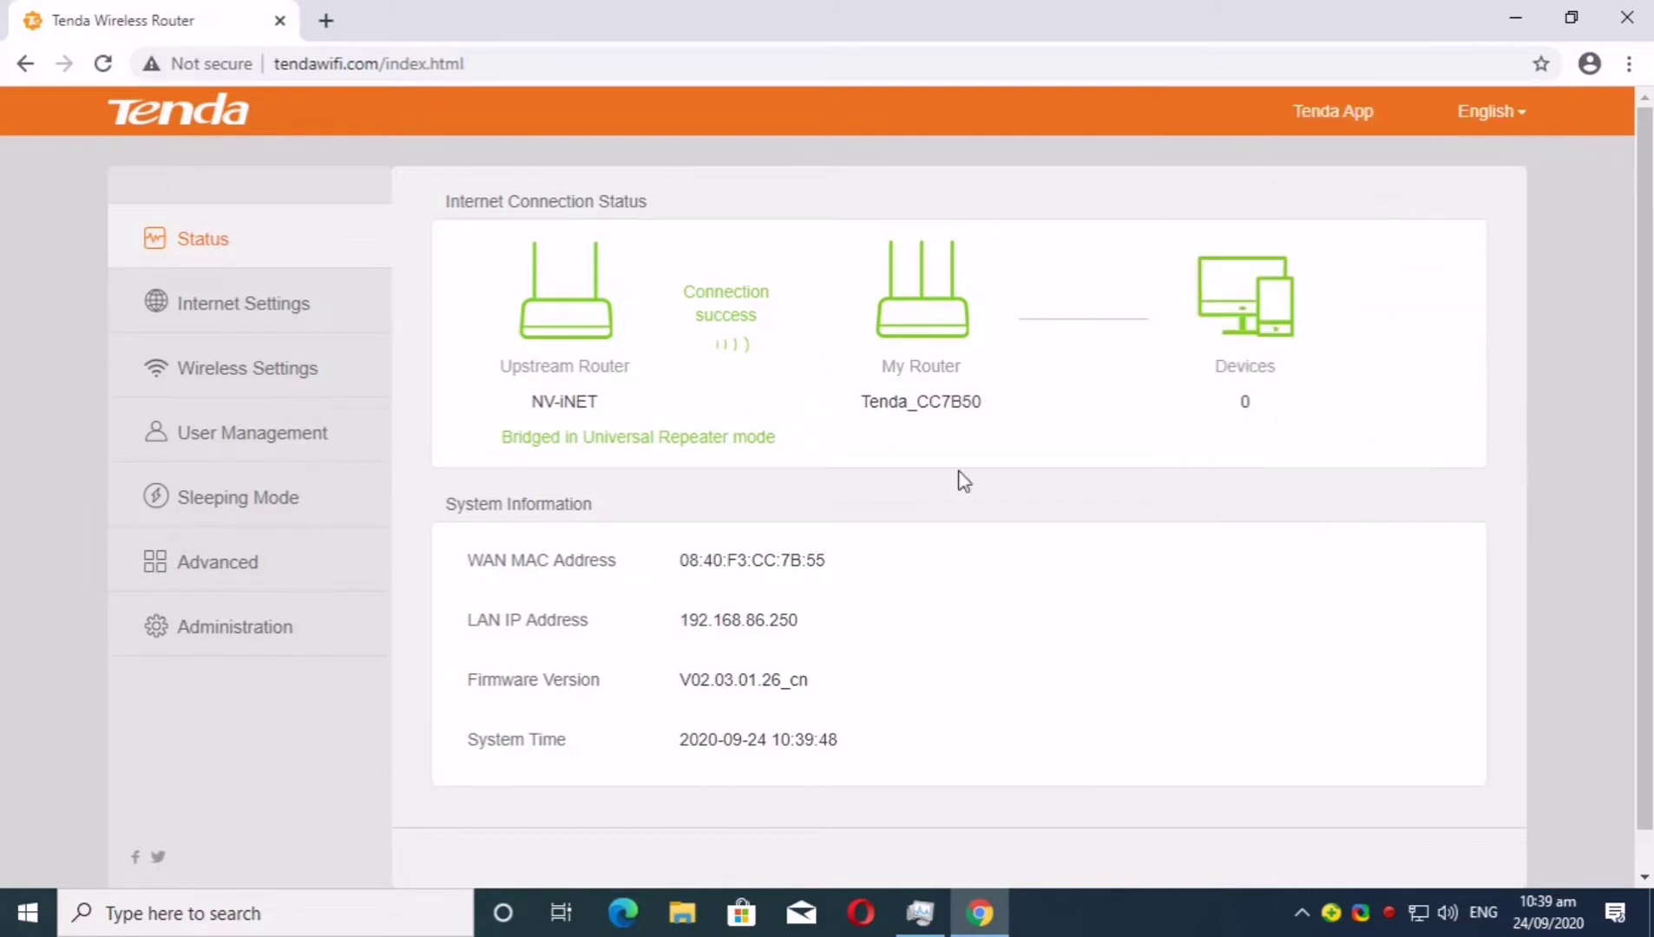
left_click_drag(501, 436, 778, 441)
left_click(778, 441)
Go to Wireless Settings via the Internet Settings sidebar section
scroll(848, 530, "down", 1)
scroll(848, 529, "up", 1)
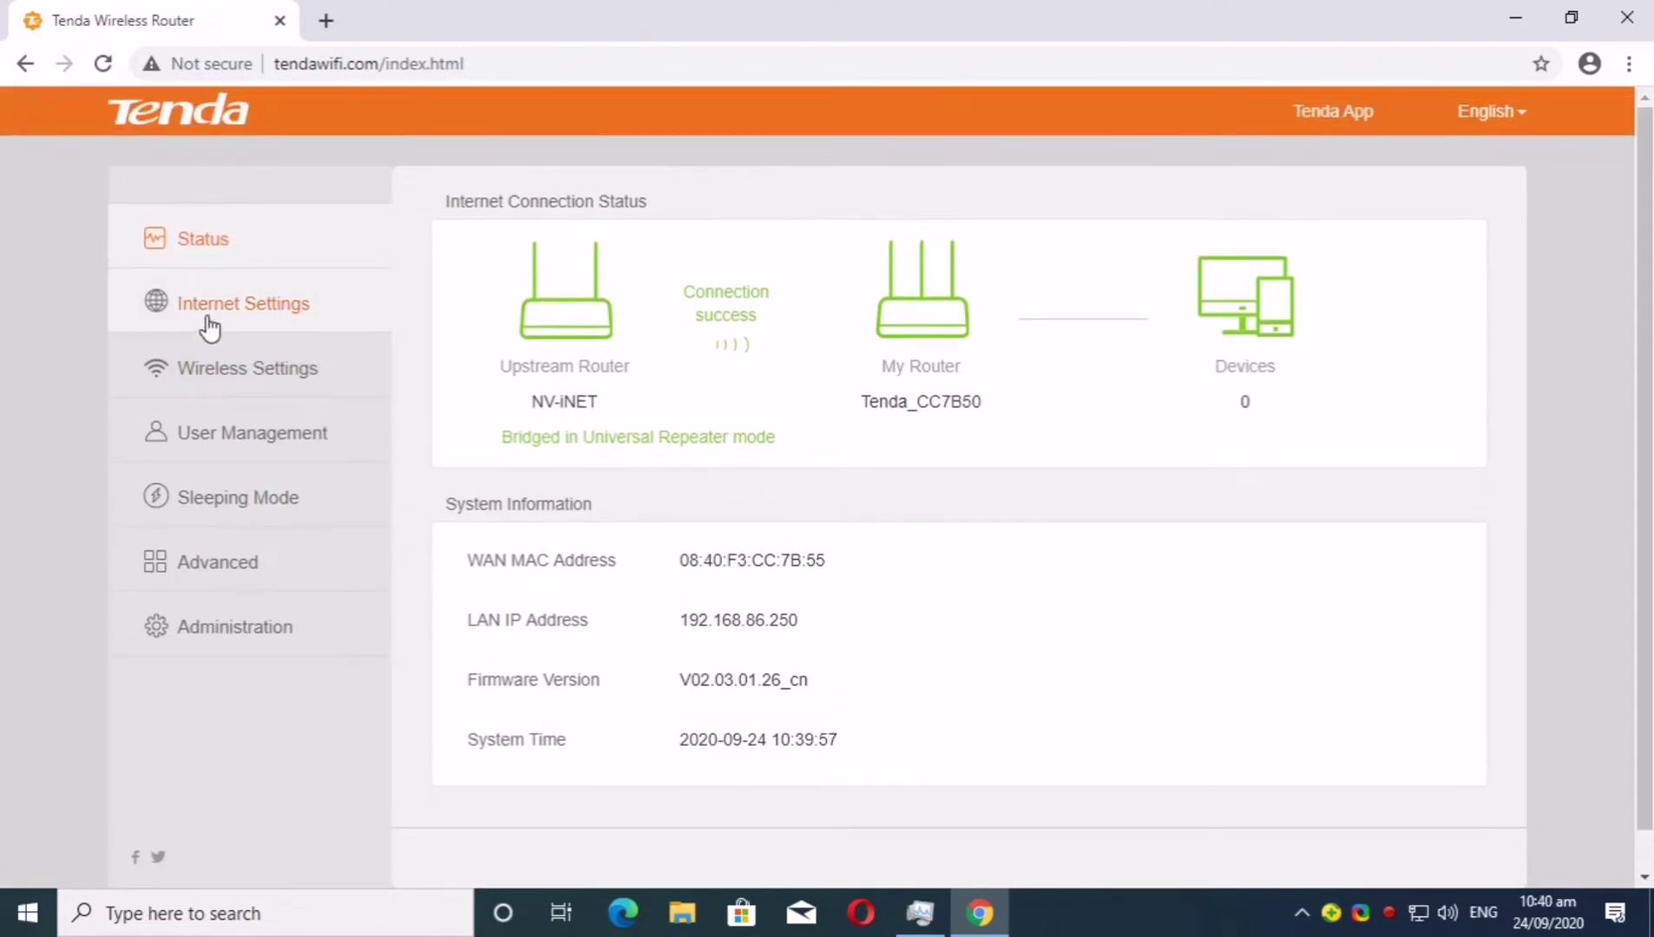
left_click(206, 310)
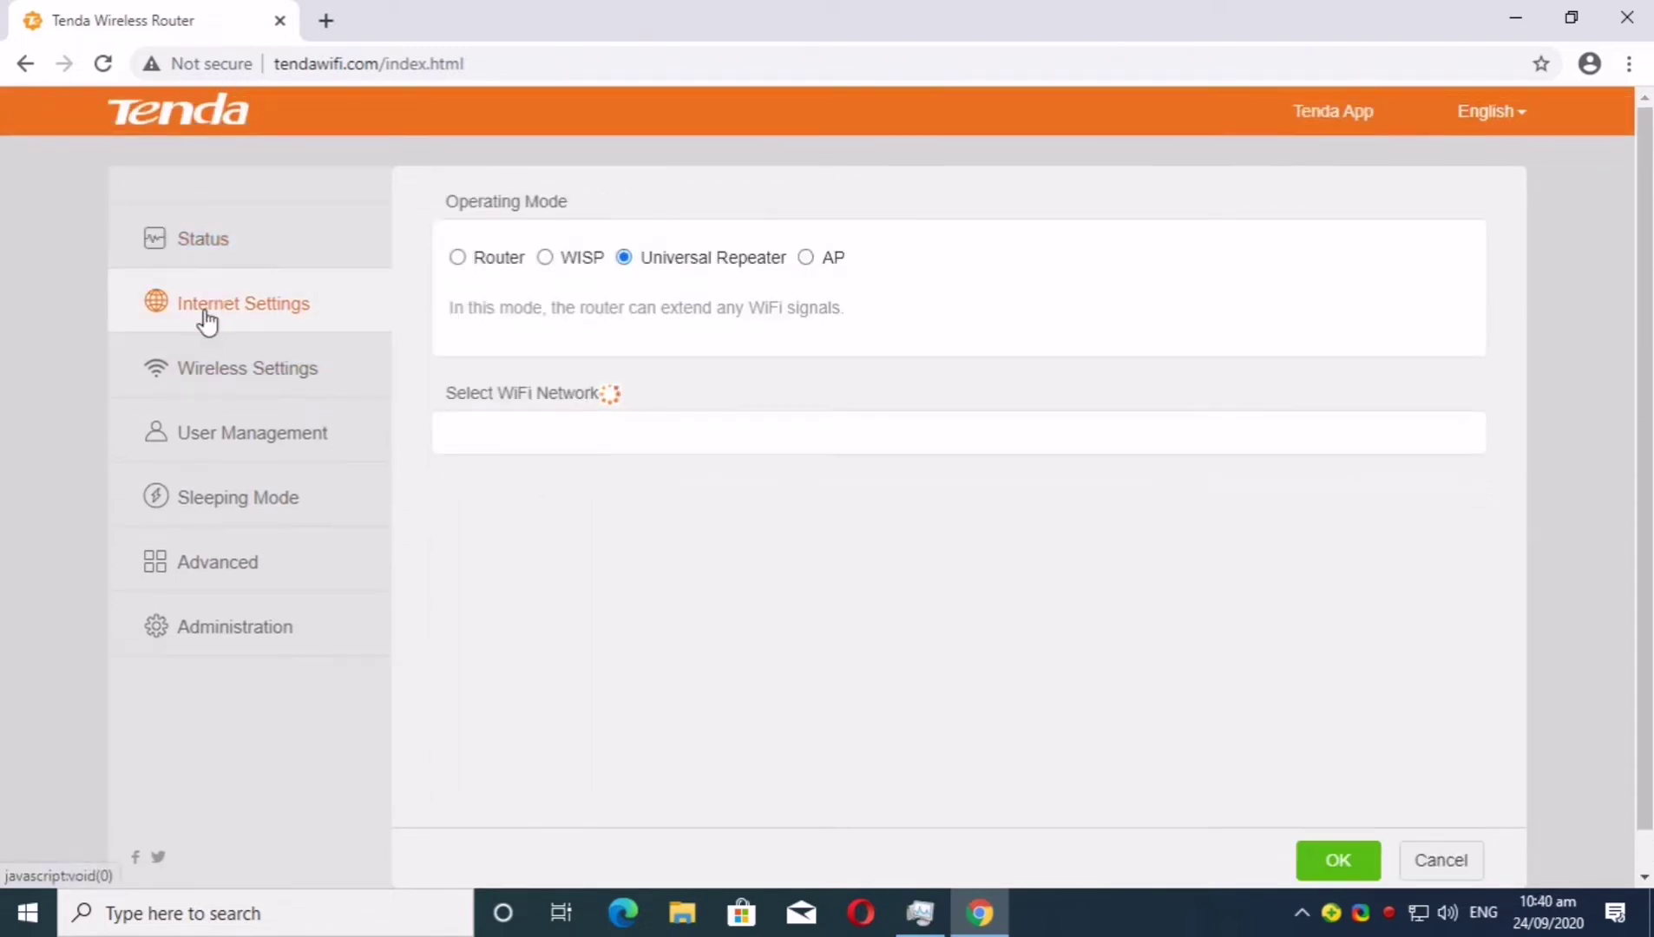
left_click(270, 375)
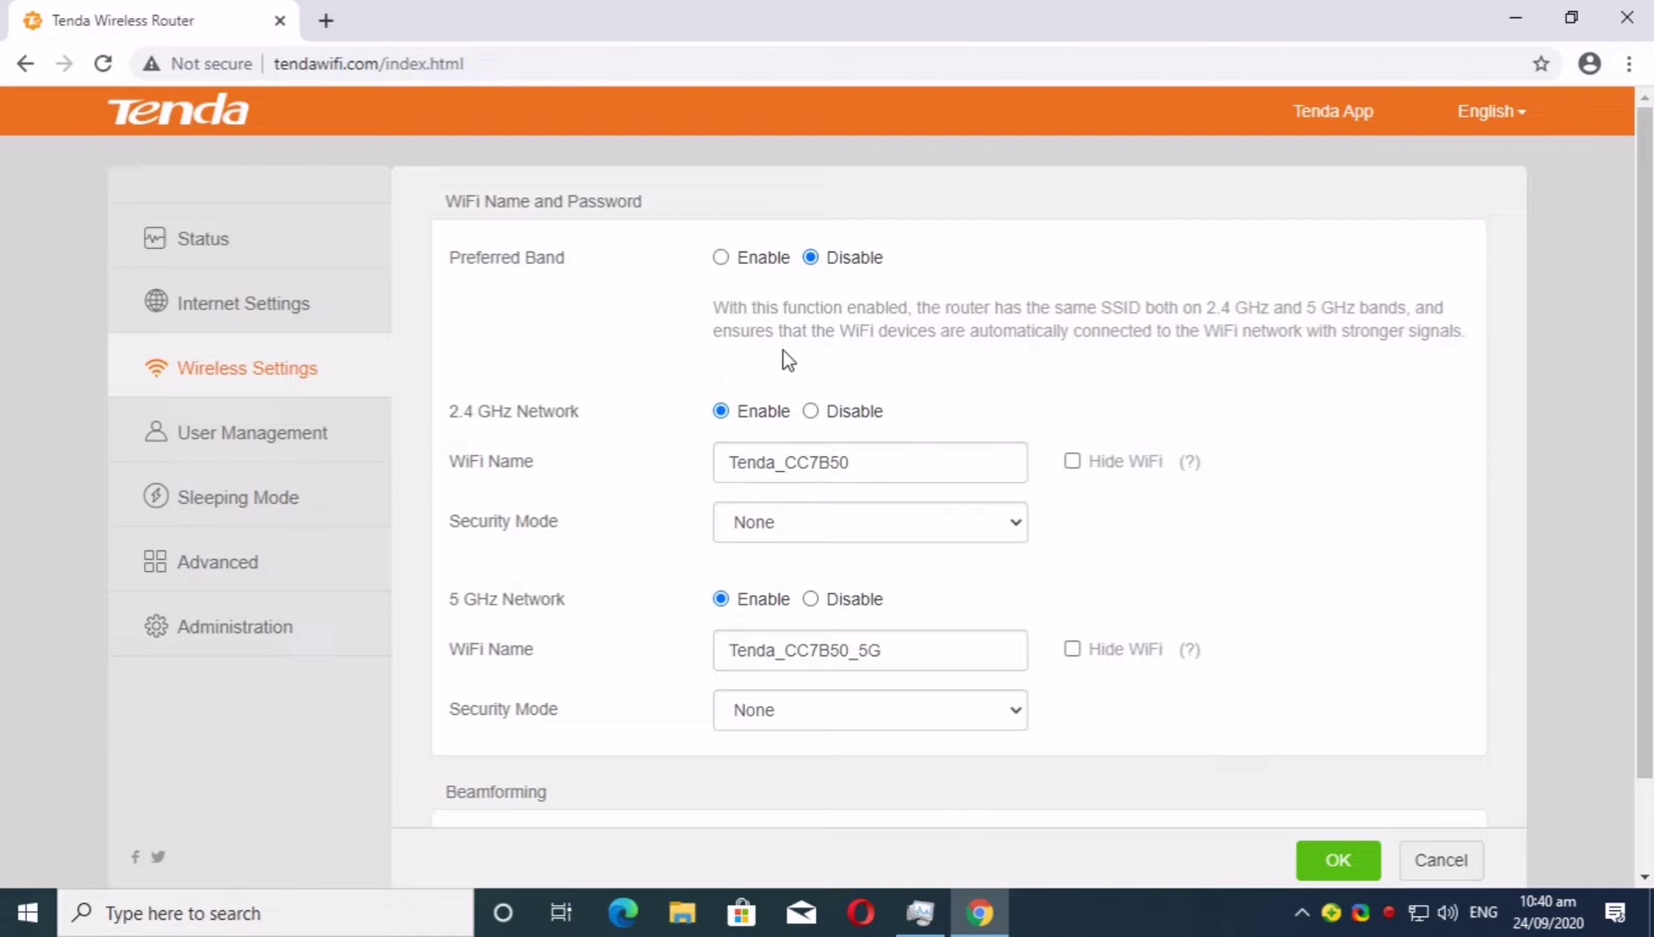
Enable Preferred Band so both bands share a single WiFi network
left_click(721, 257)
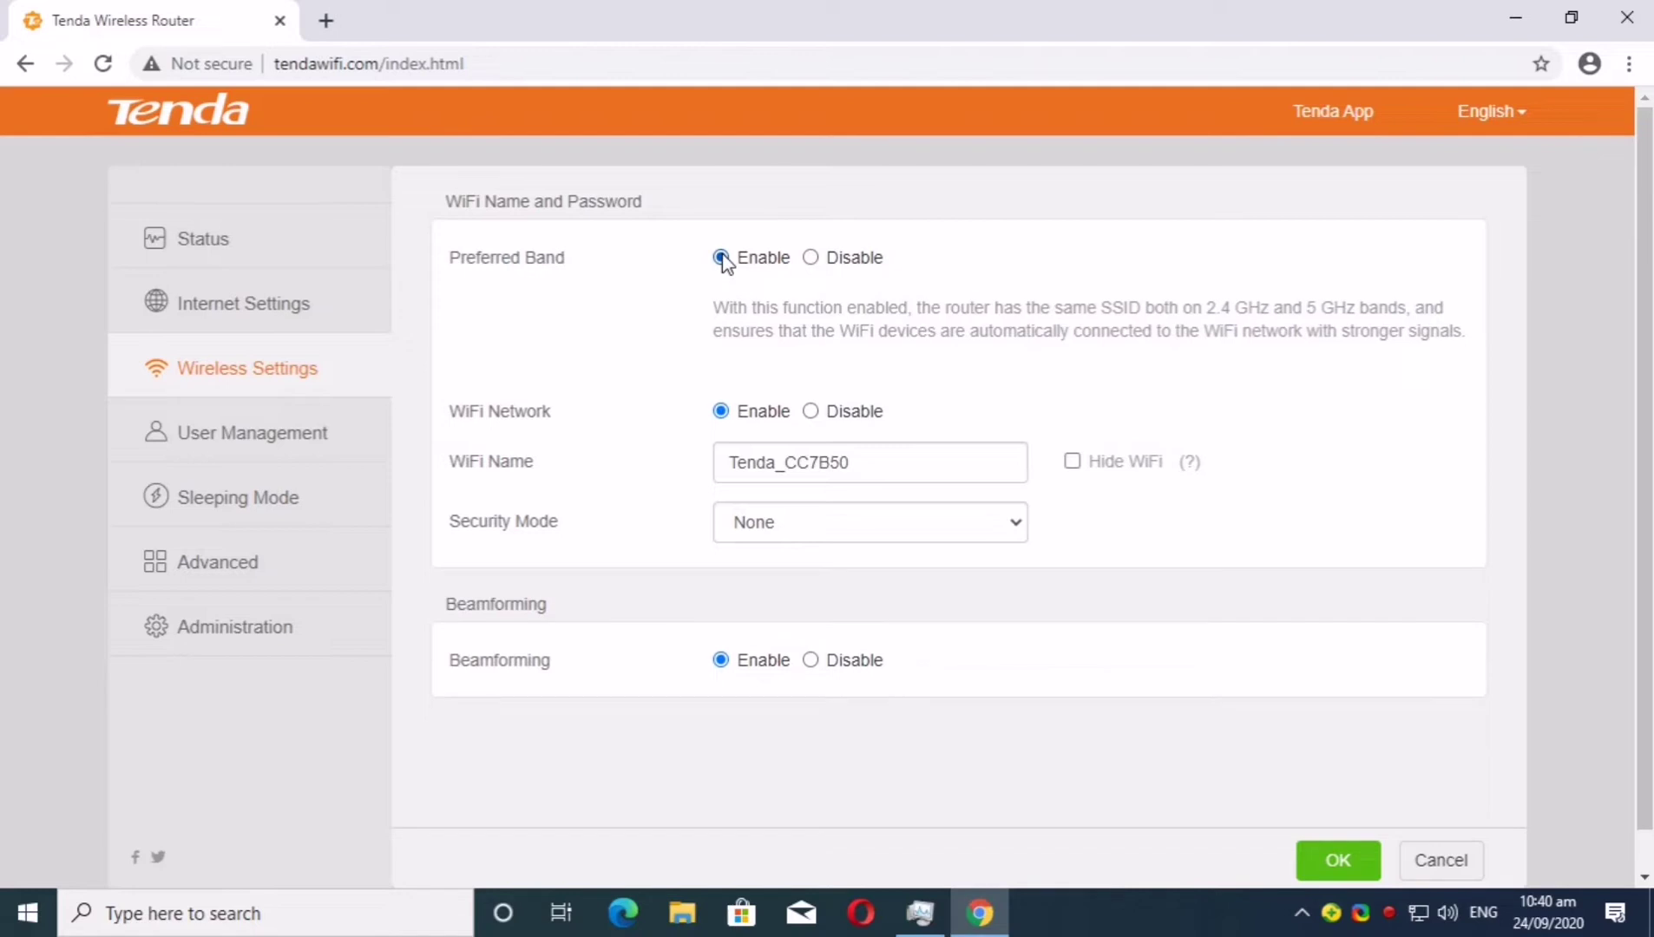
left_click(810, 256)
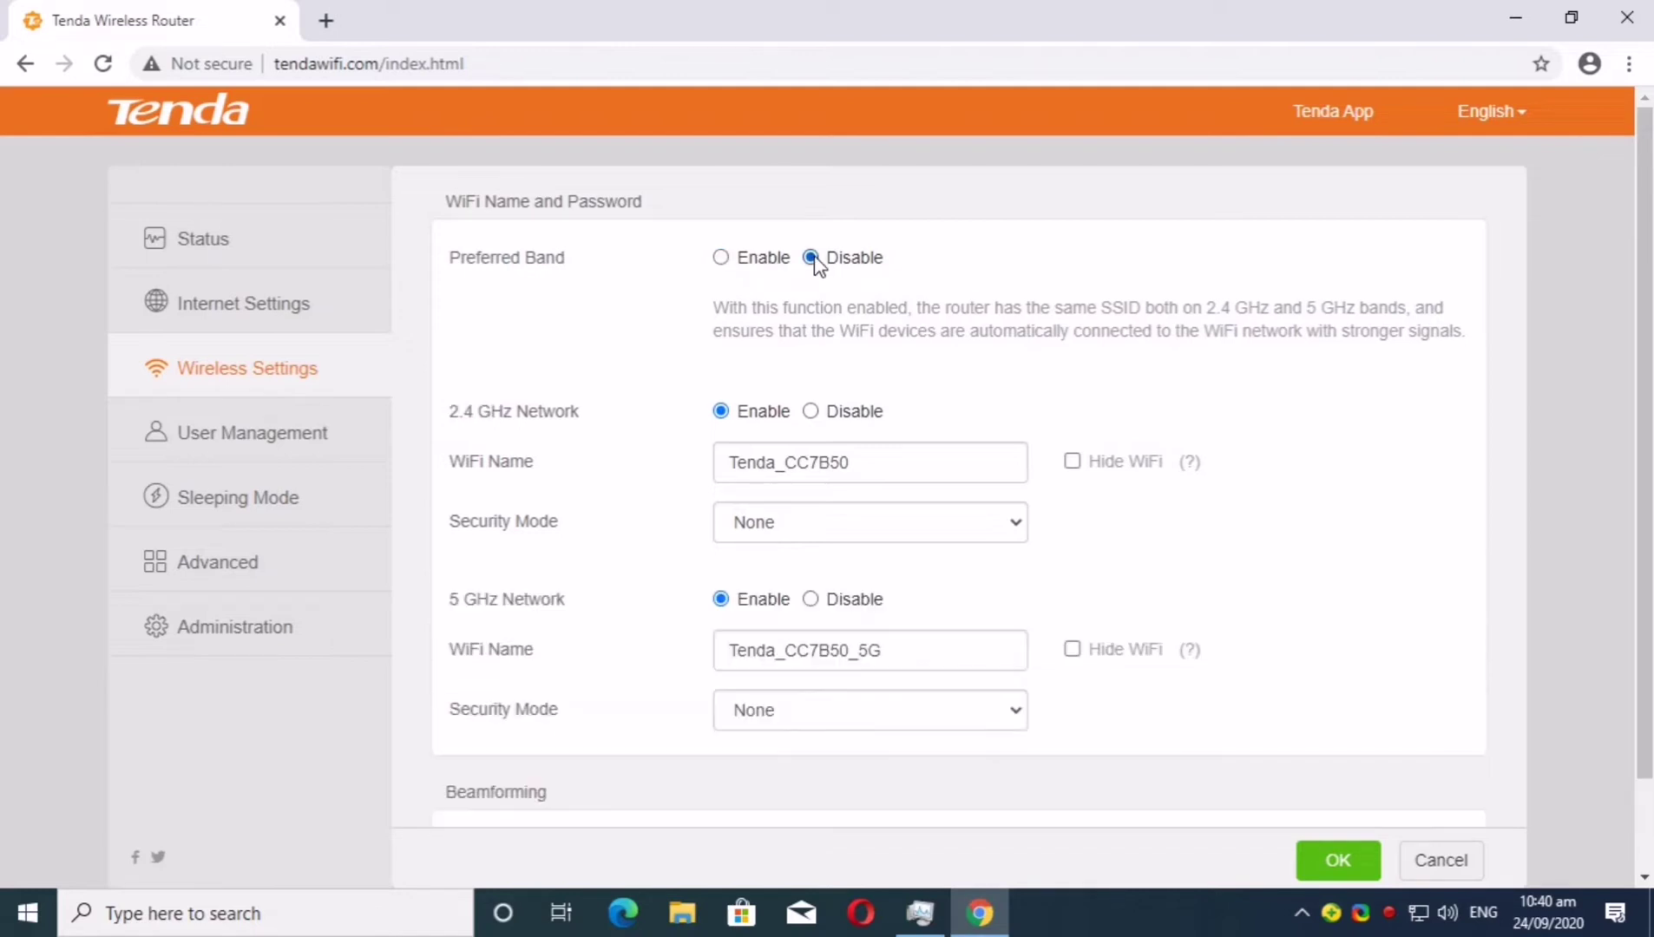
scroll(1353, 590, "down", 2)
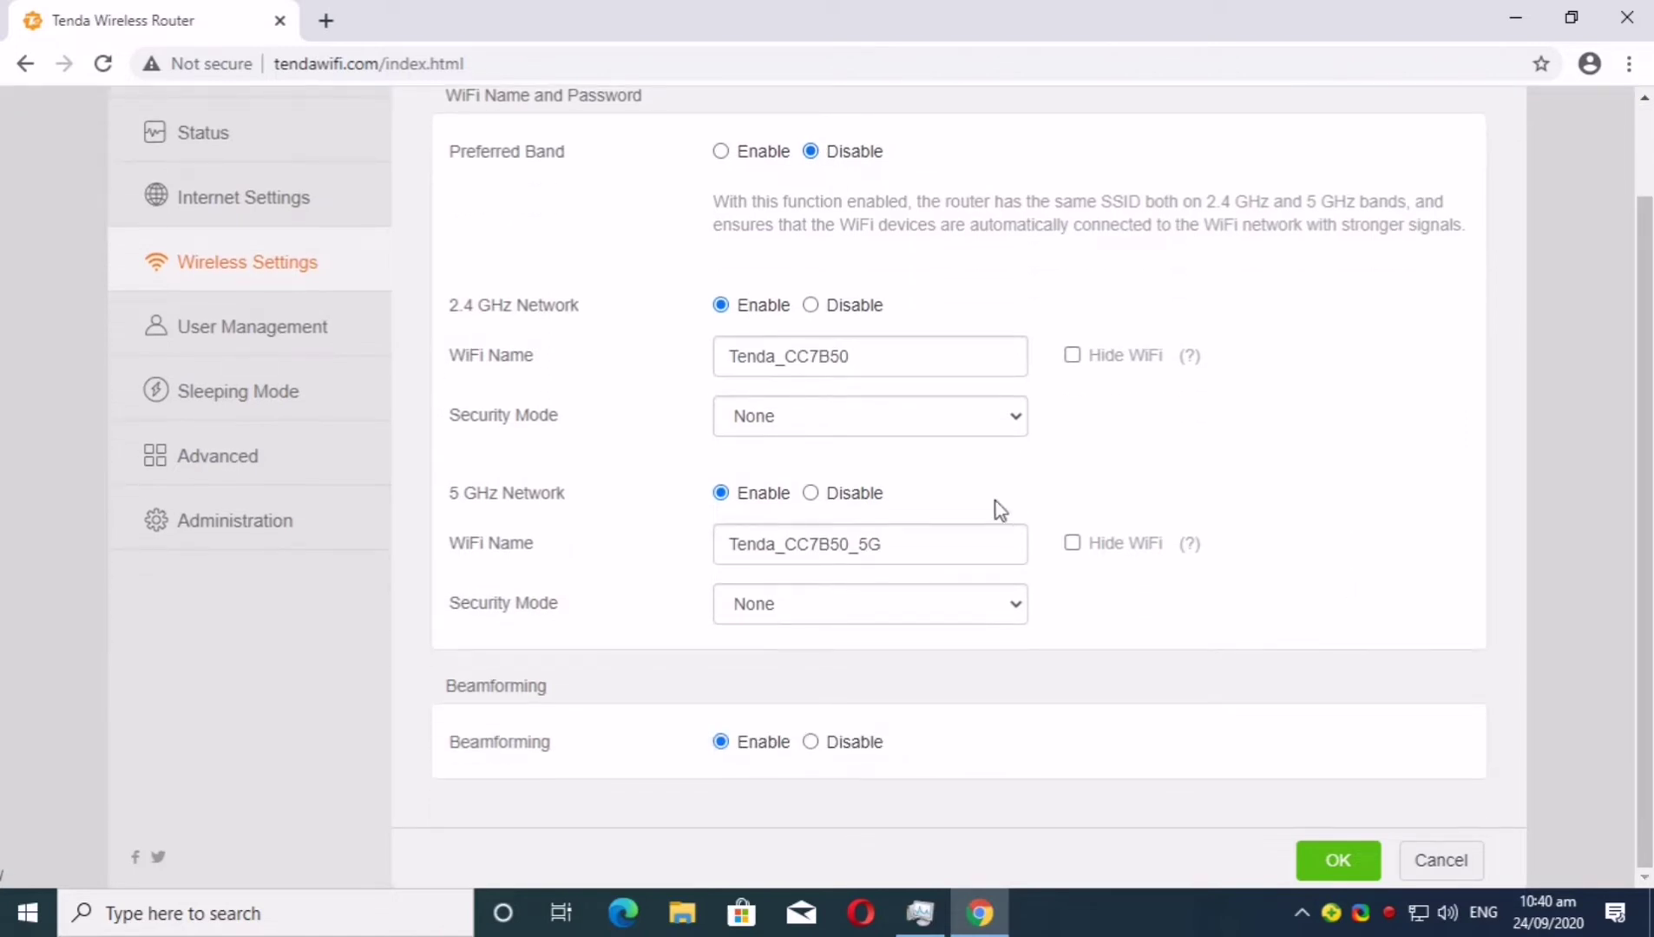
left_click_drag(707, 208, 1478, 243)
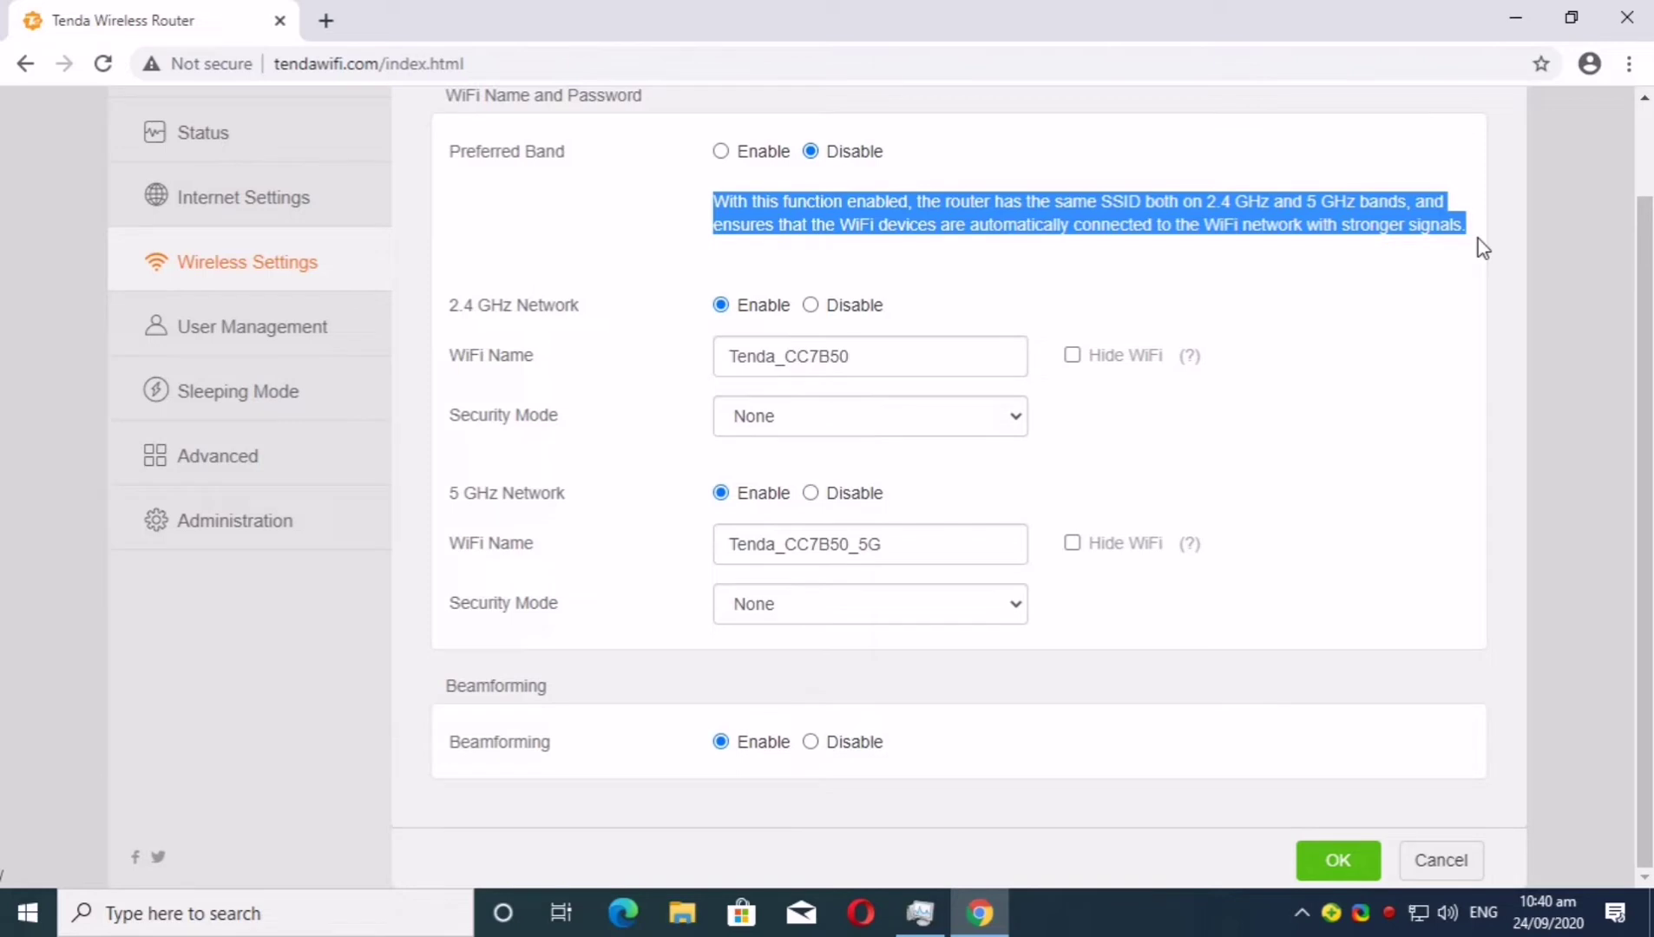
left_click(723, 153)
Rename the WiFi from Tenda_CC7B50 to NV-iNET-2 and choose WPA/WPA2-PSK Mixed security
left_click_drag(984, 432, 591, 430)
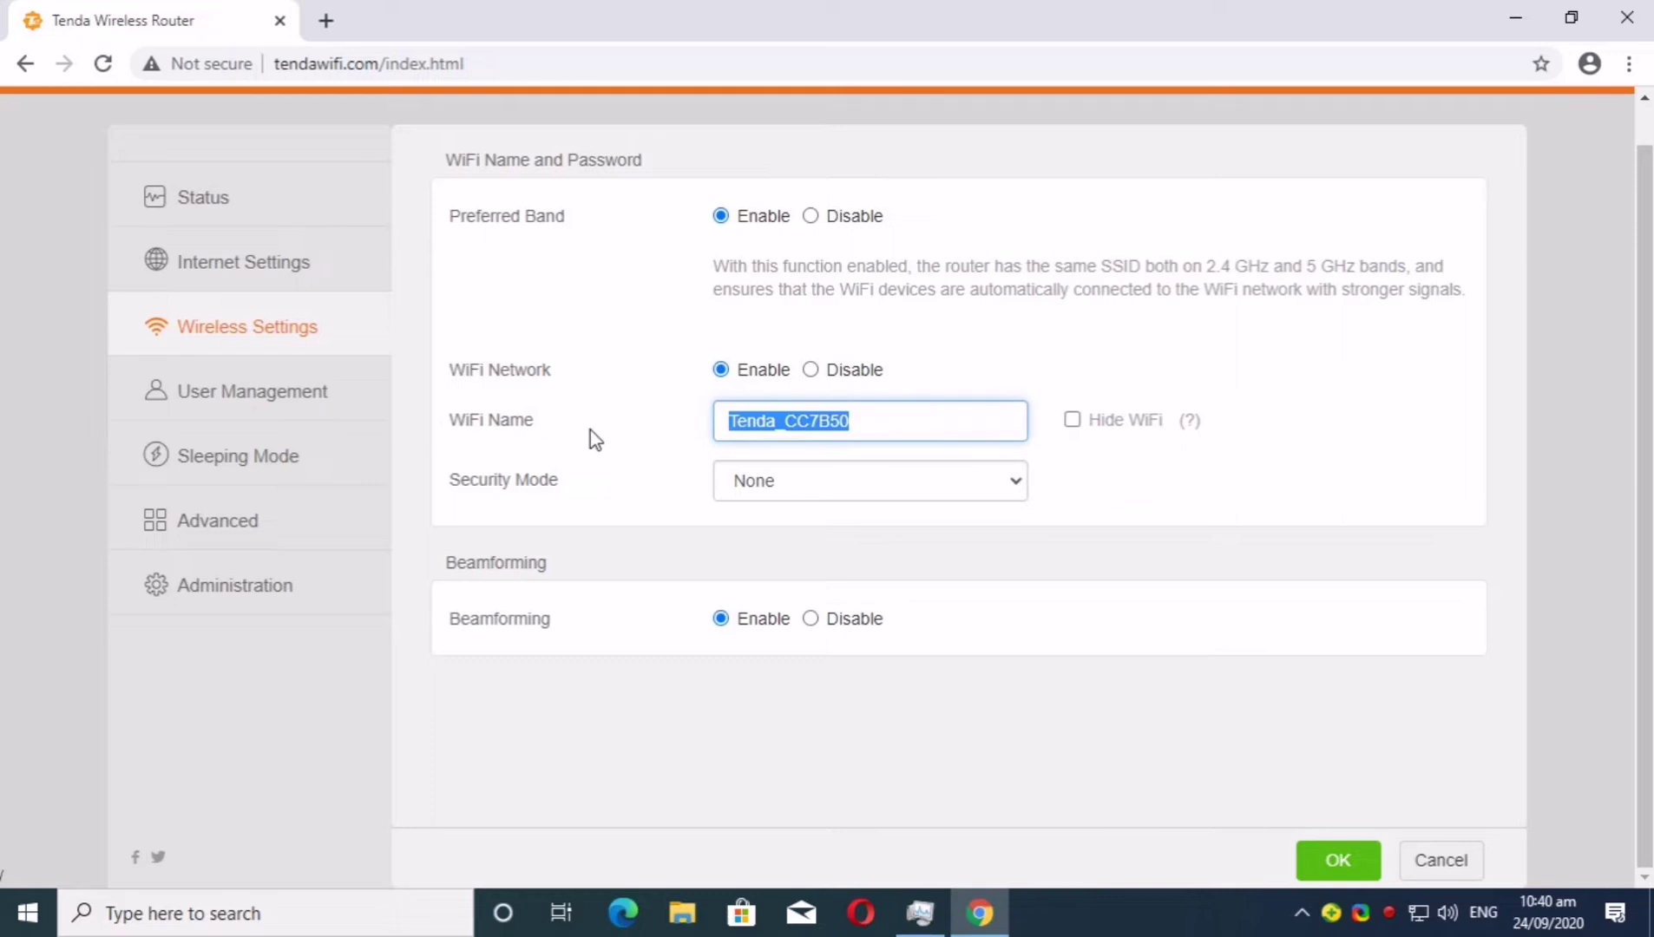
type("NV")
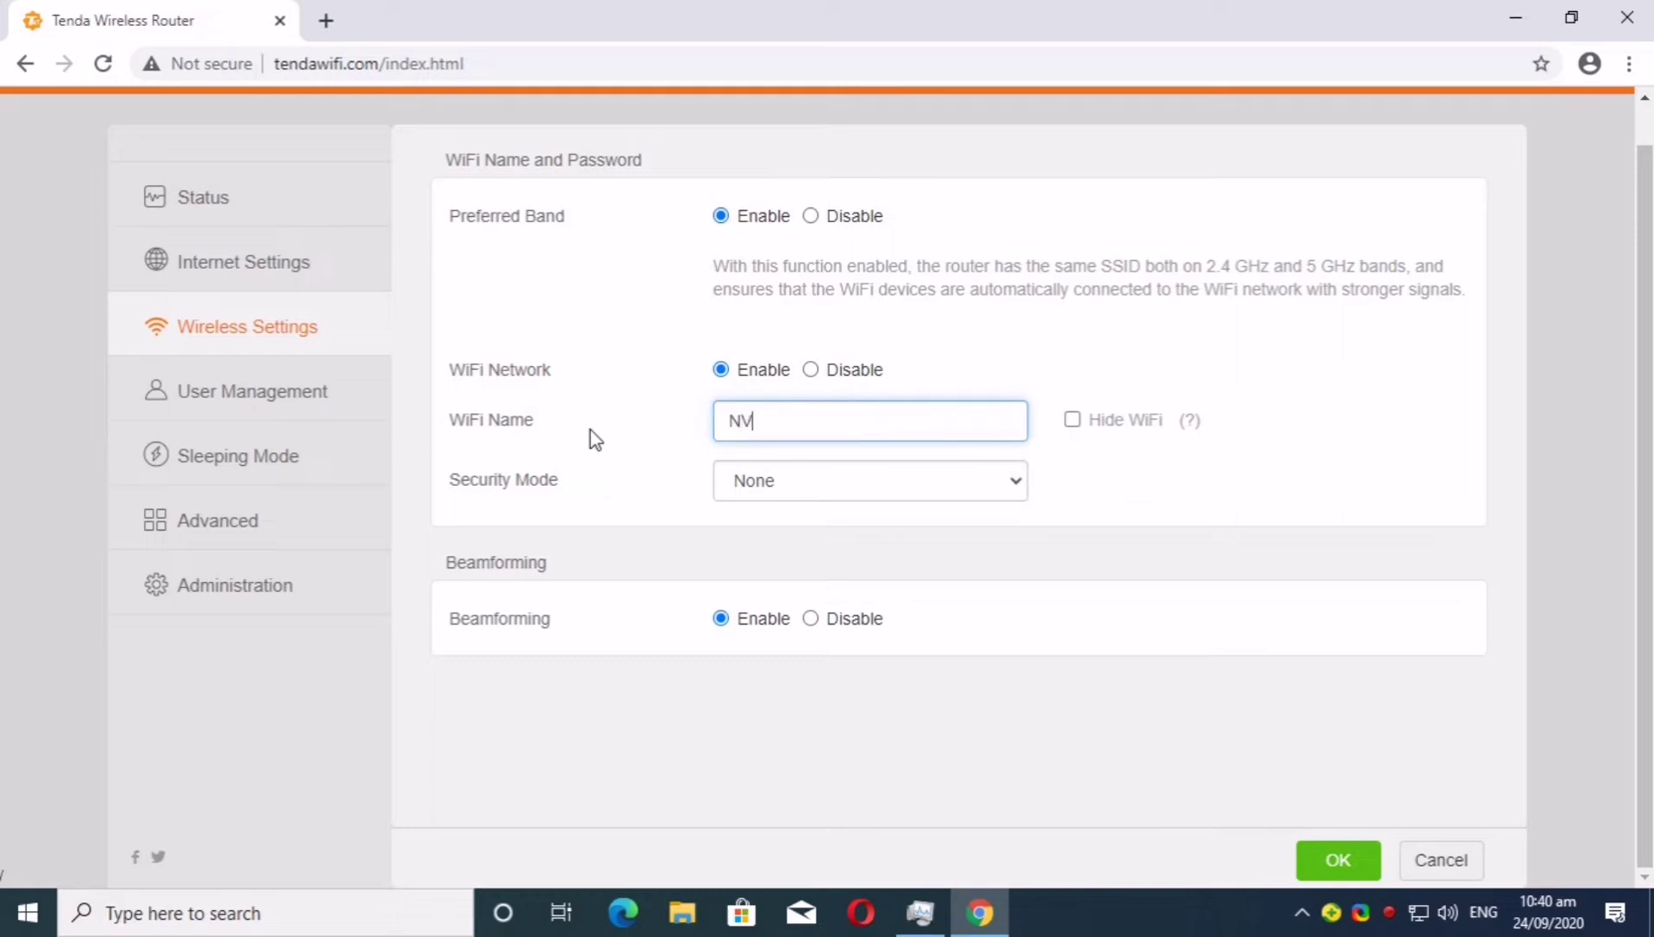
type("-iNET-2")
left_click(785, 484)
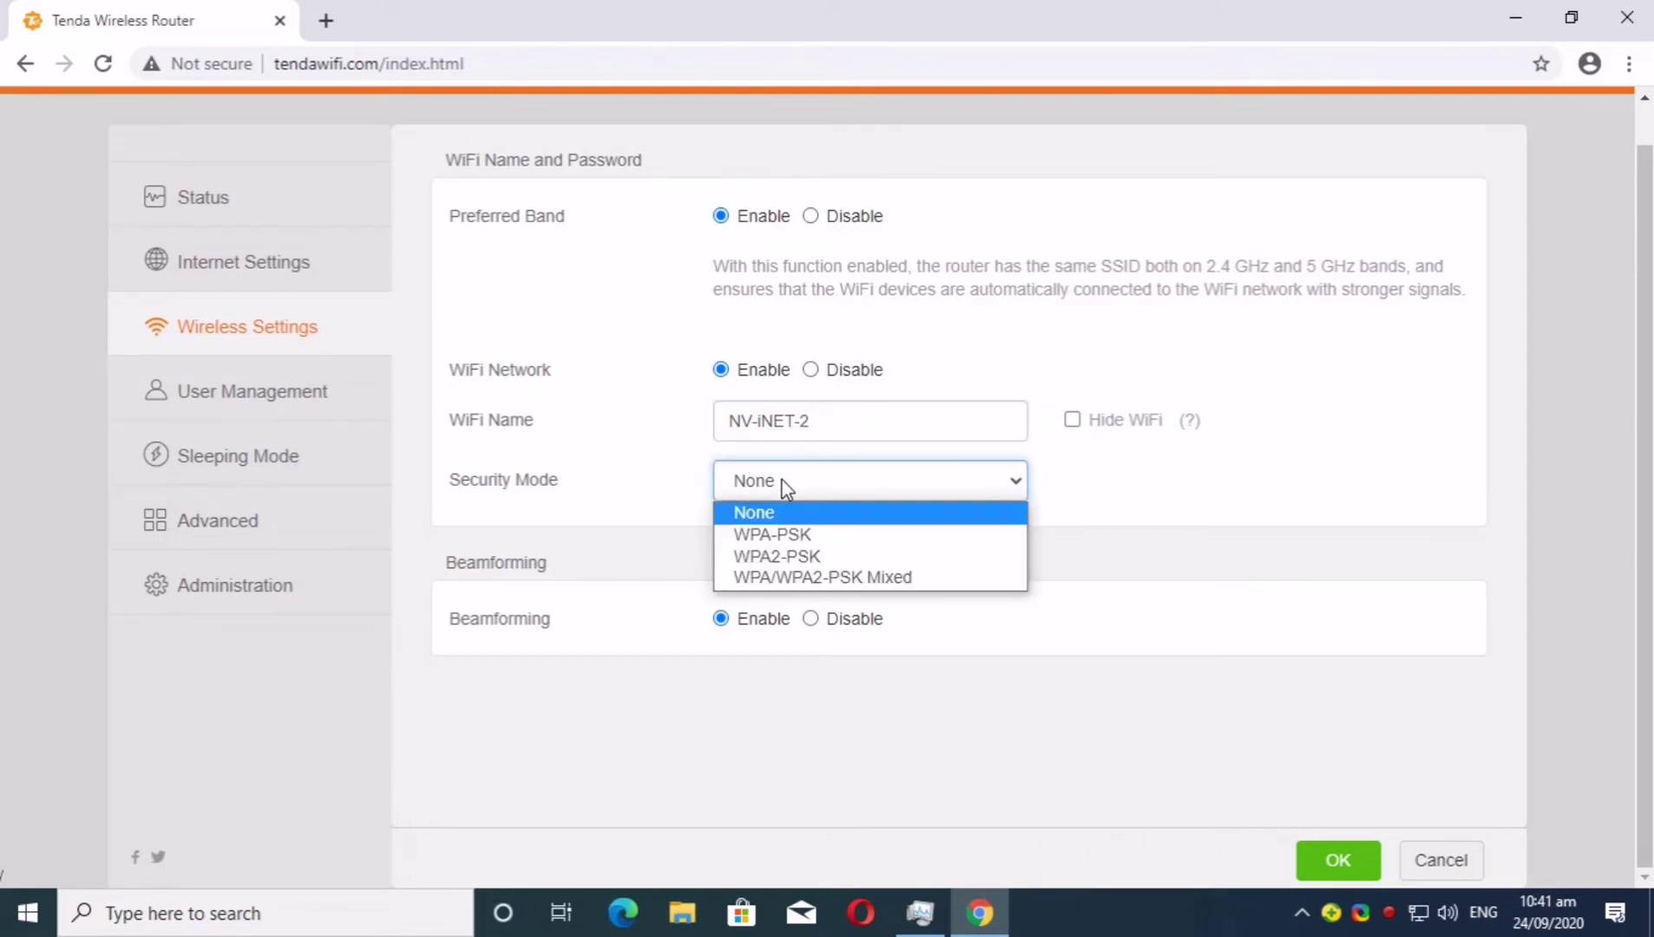
left_click(788, 577)
Enter the new WiFi password, save the wireless settings, and accept the reconnect warning
left_click(789, 539)
type("1")
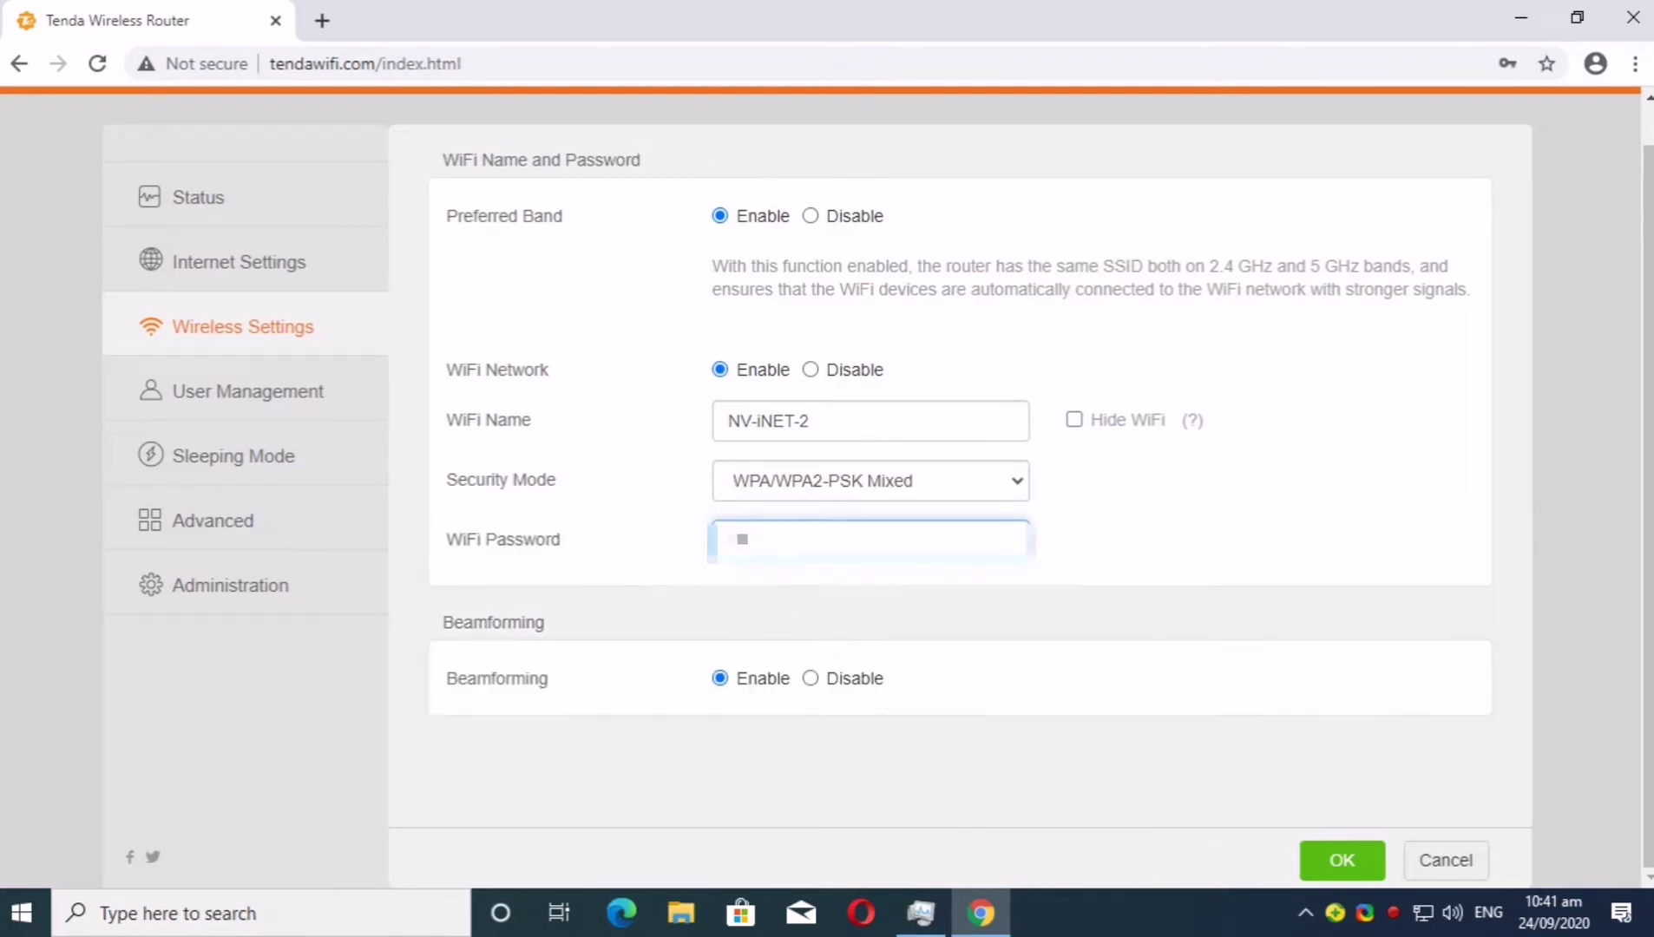
type("234")
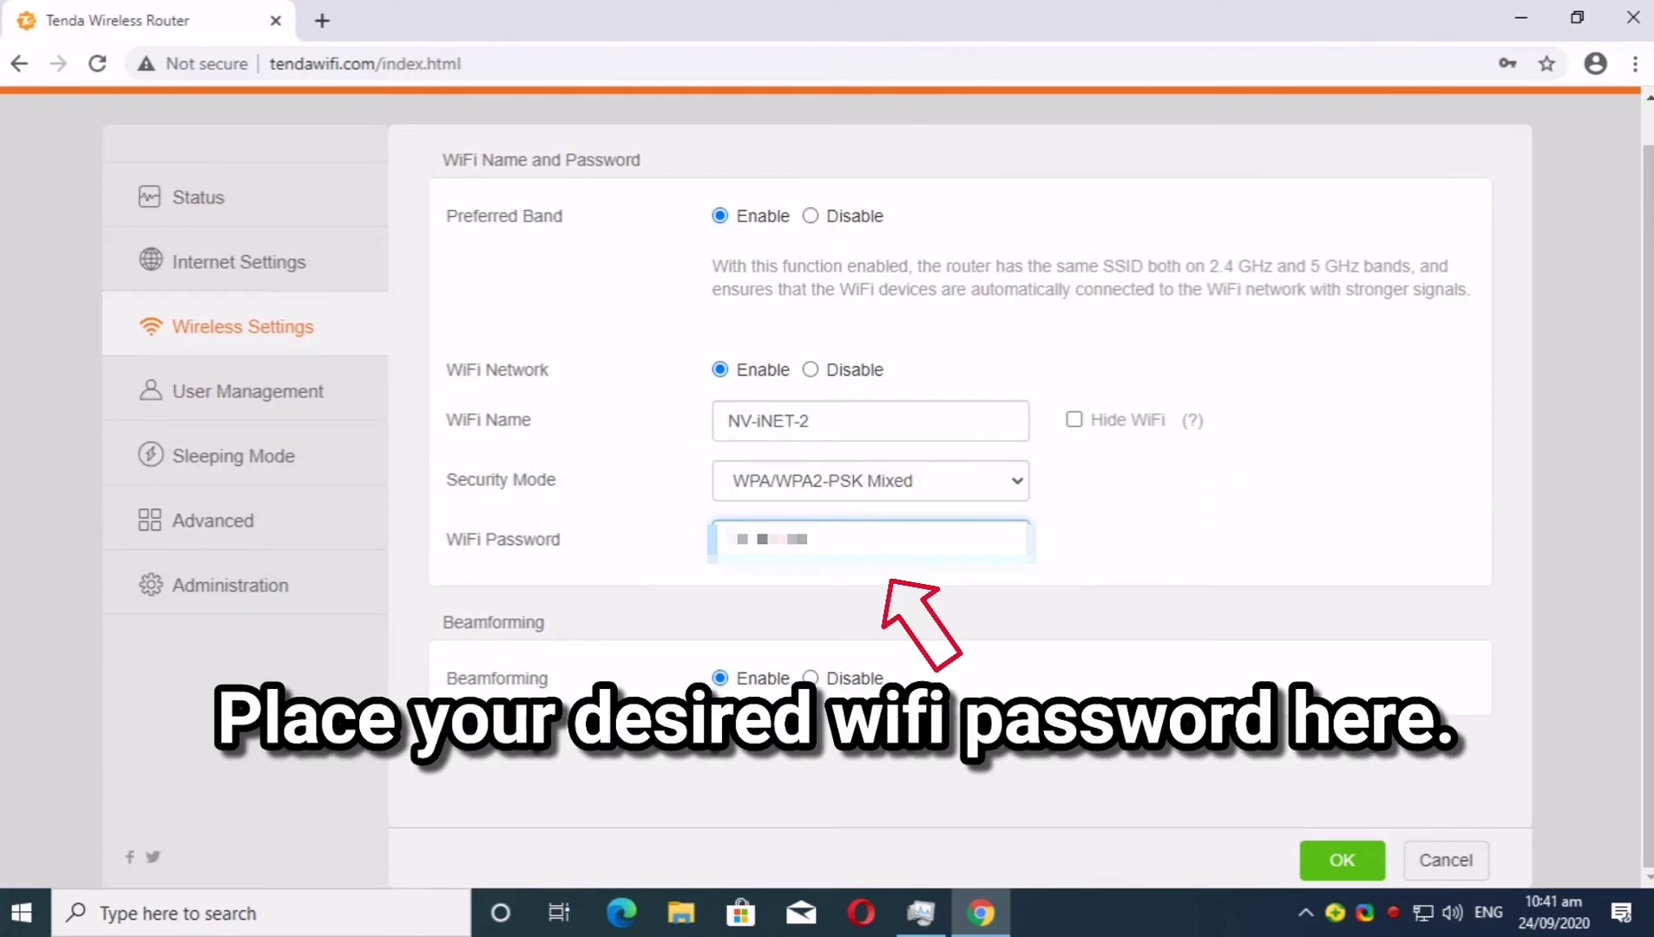
key("ctrl+a")
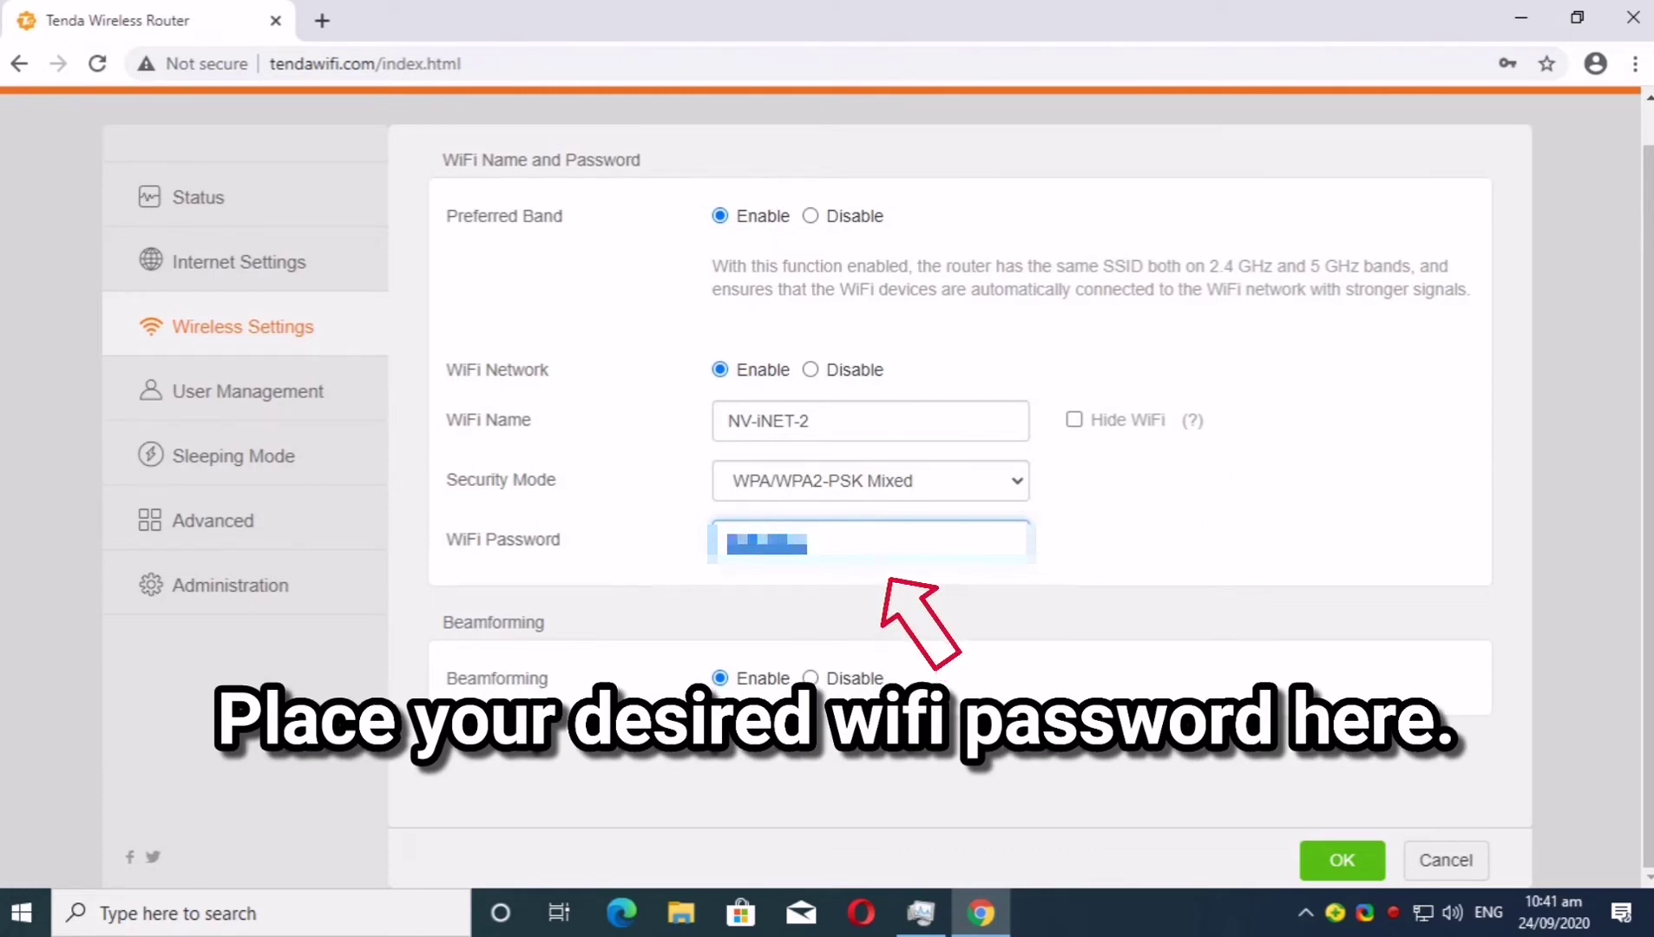
key("ctrl+v")
key("ctrl+a")
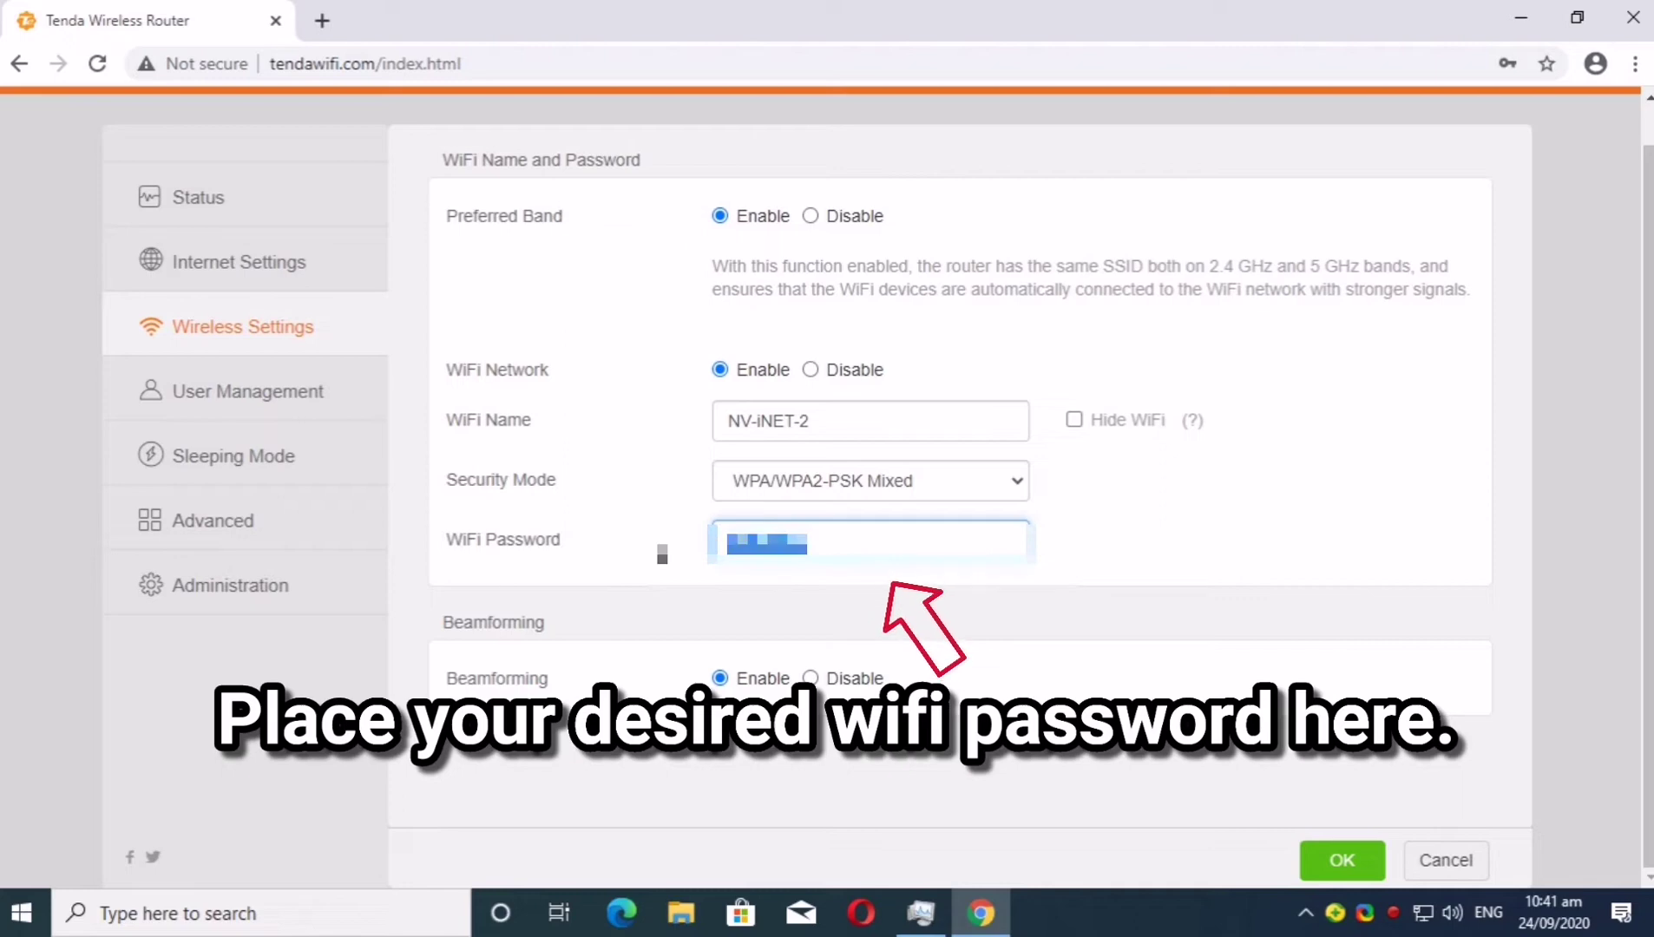
key("BackSpace")
type("1234567890")
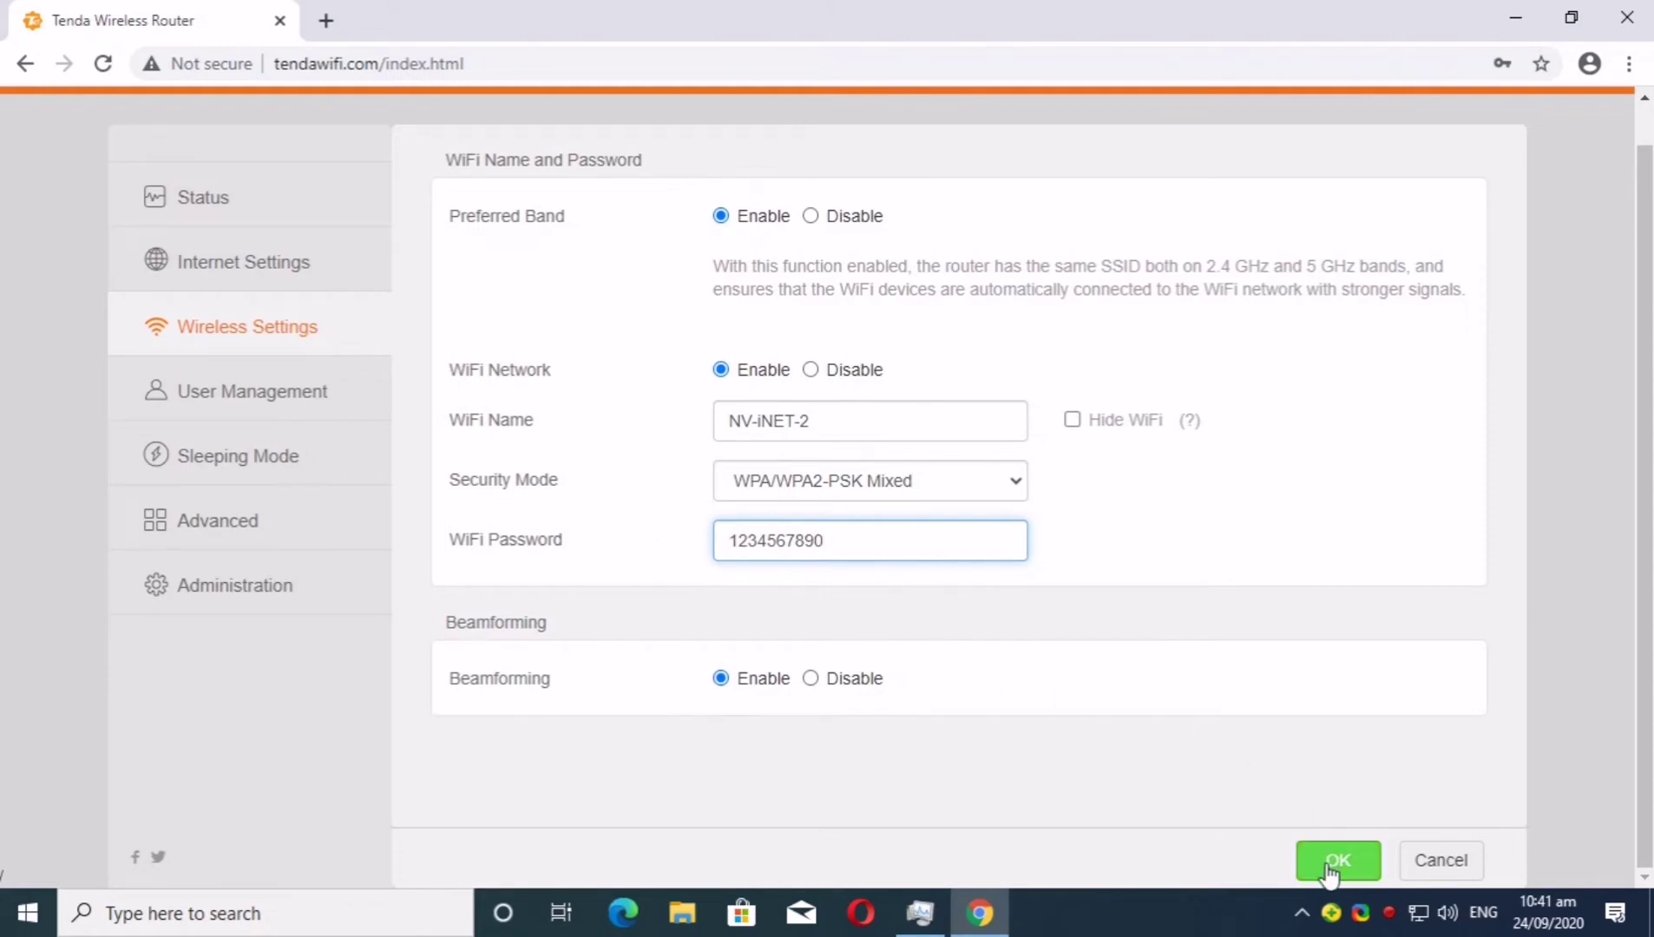
left_click(1333, 867)
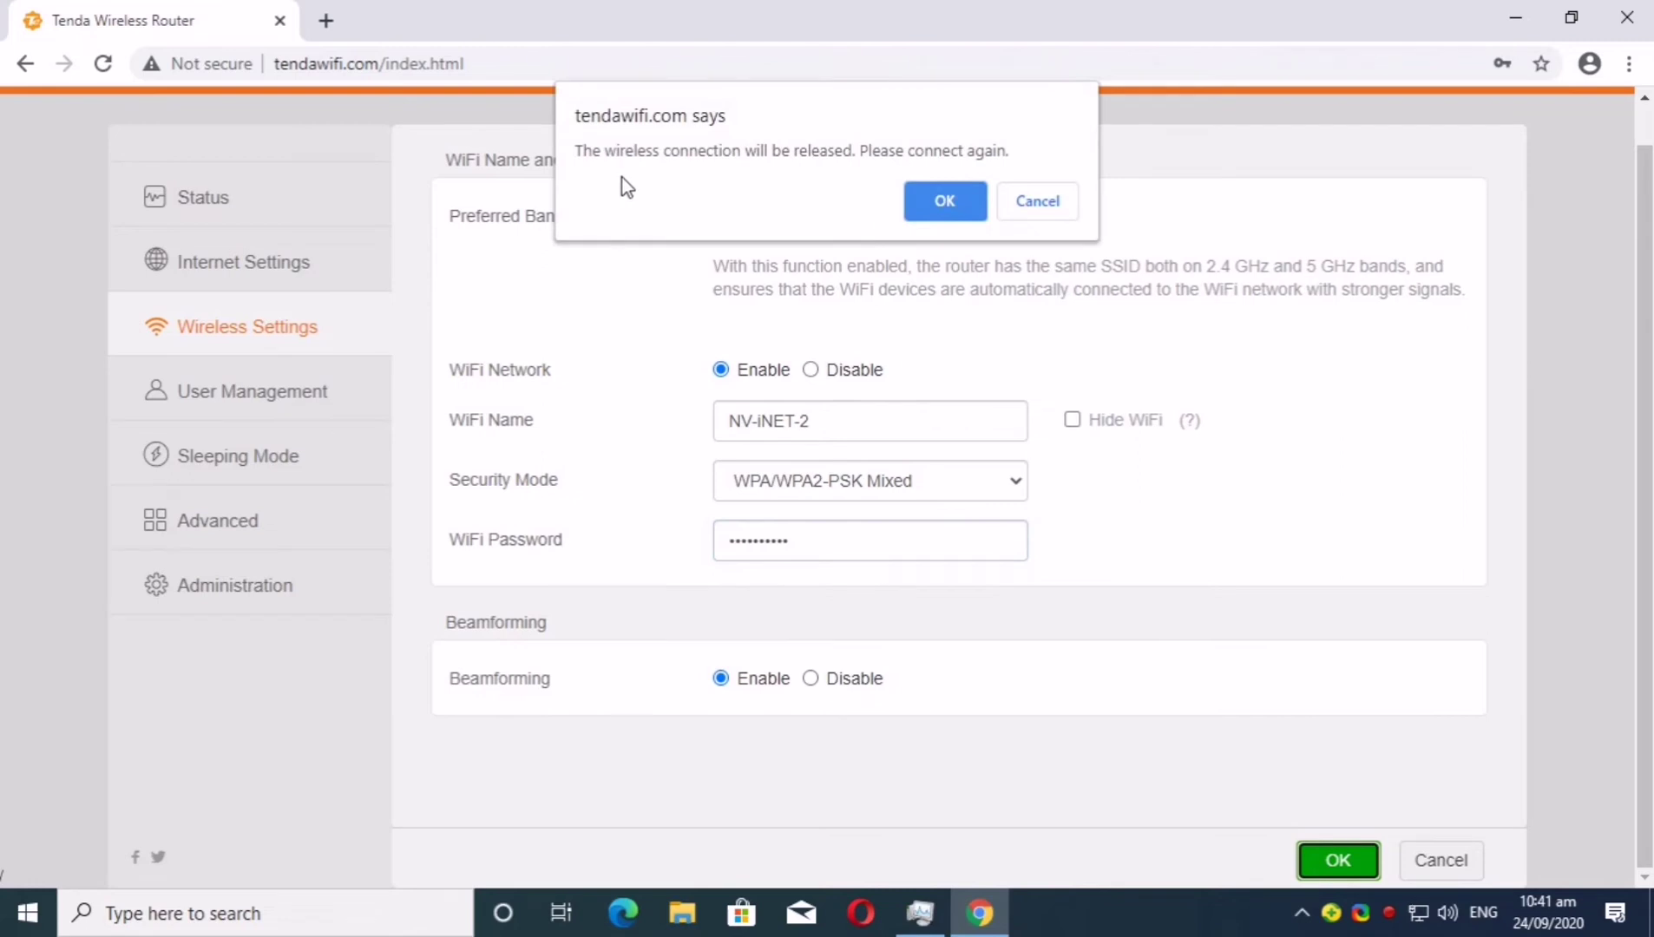
left_click(940, 199)
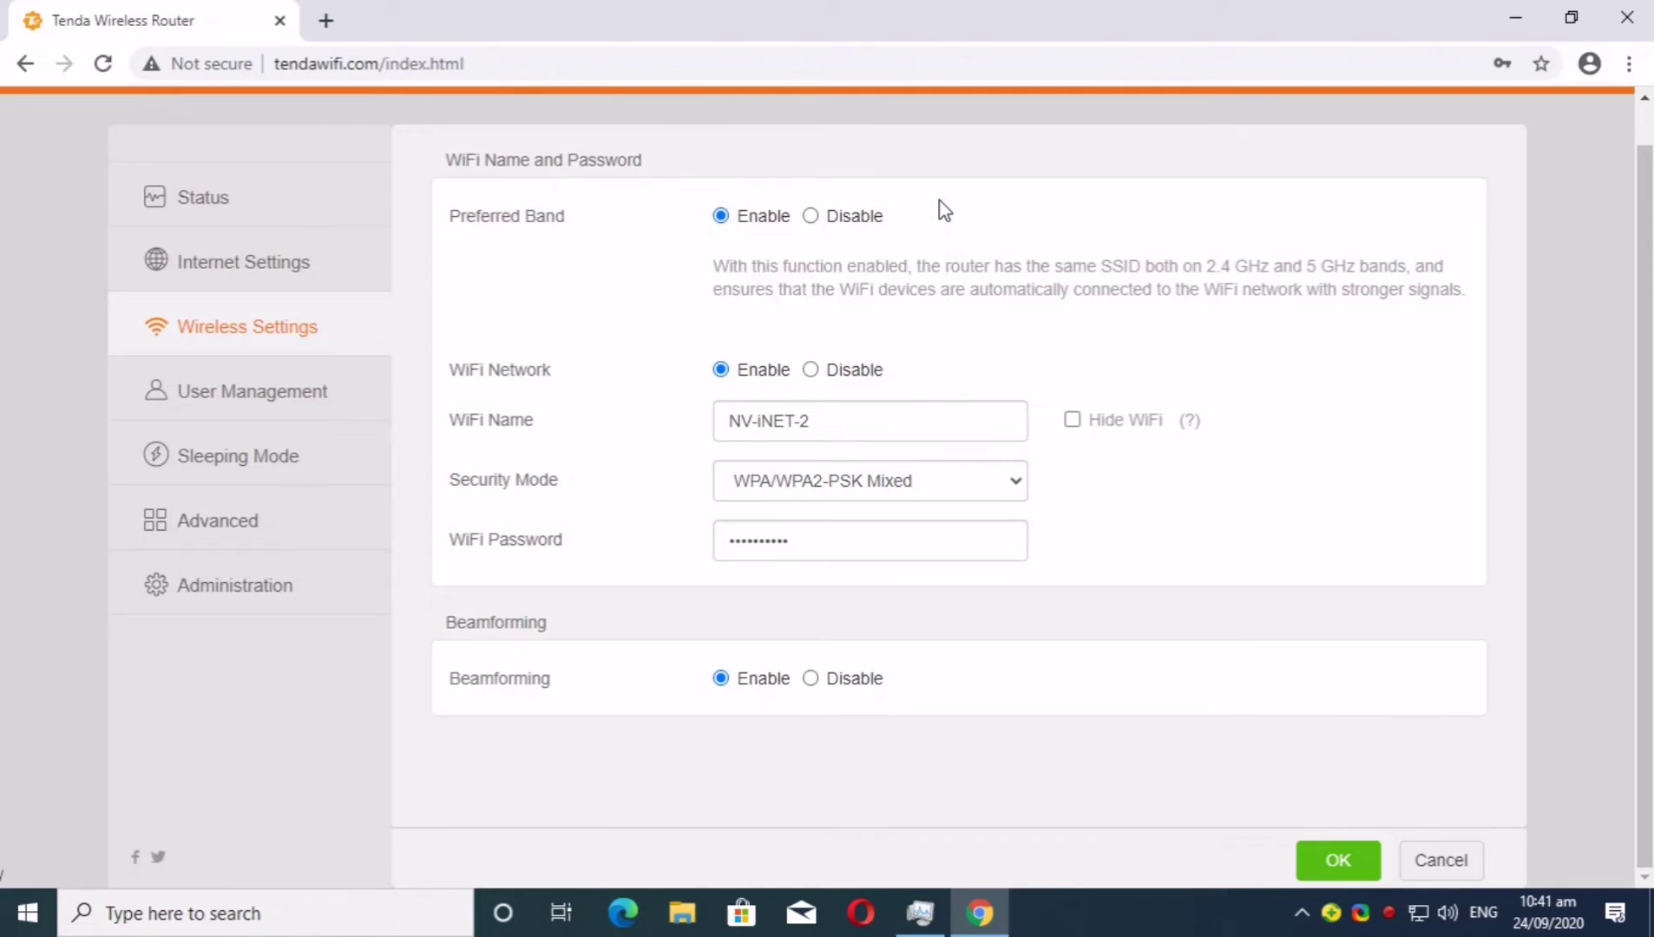
Run a continuous ping to google.com with 'ping google.com -t' from Run
key("super+r")
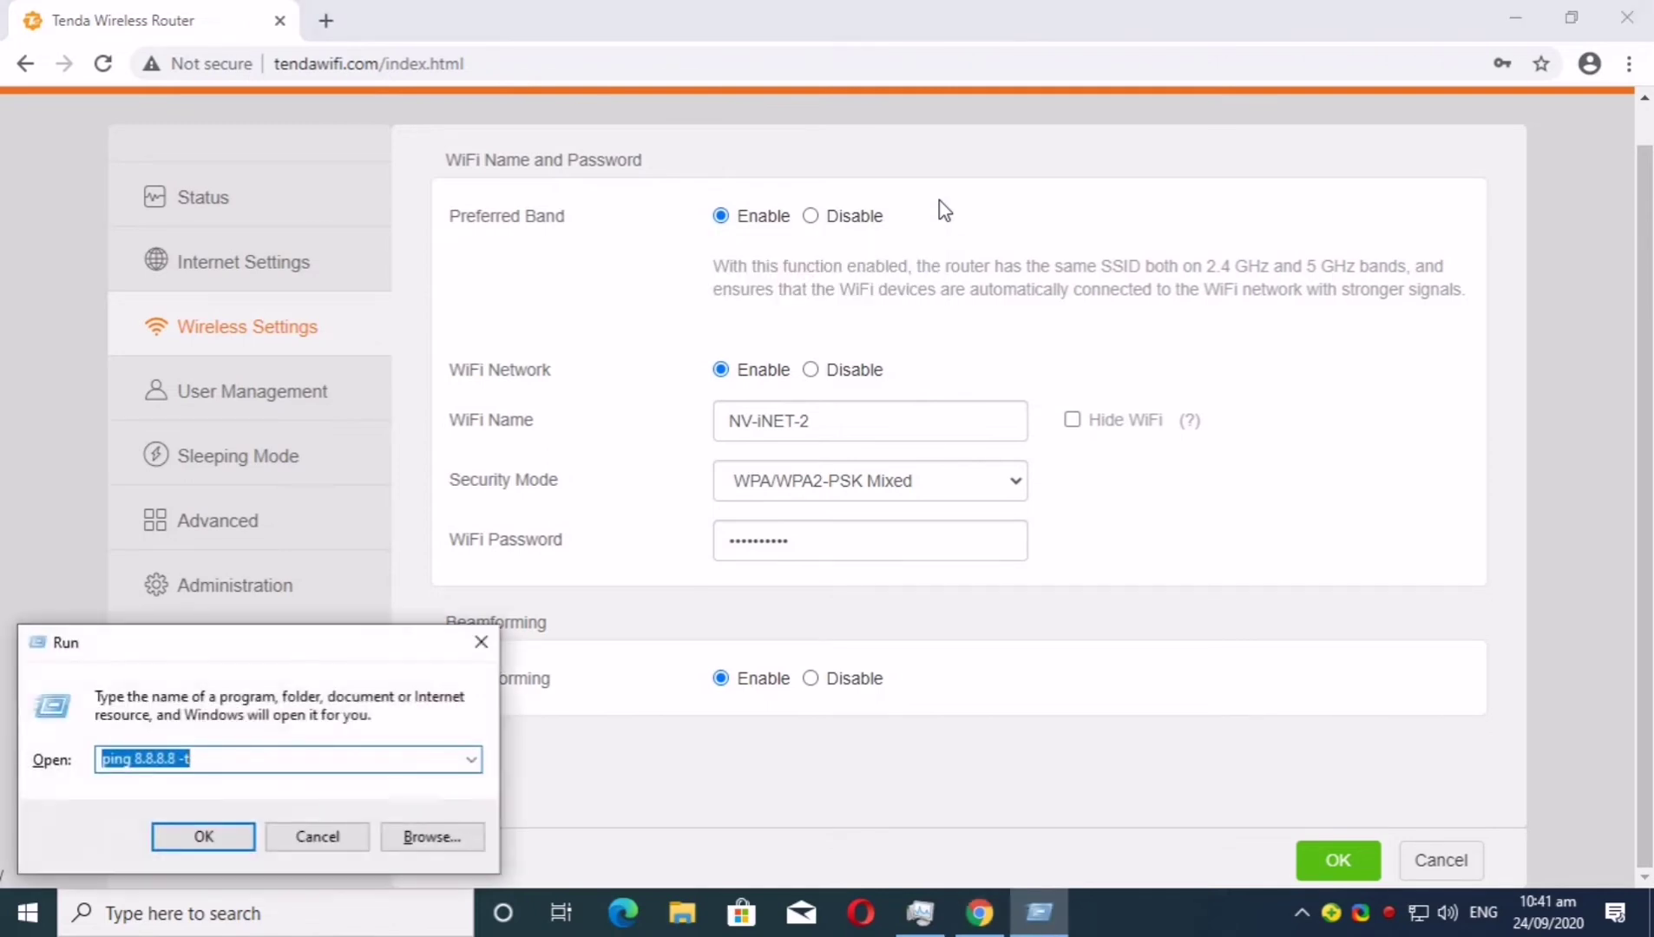
type("ping")
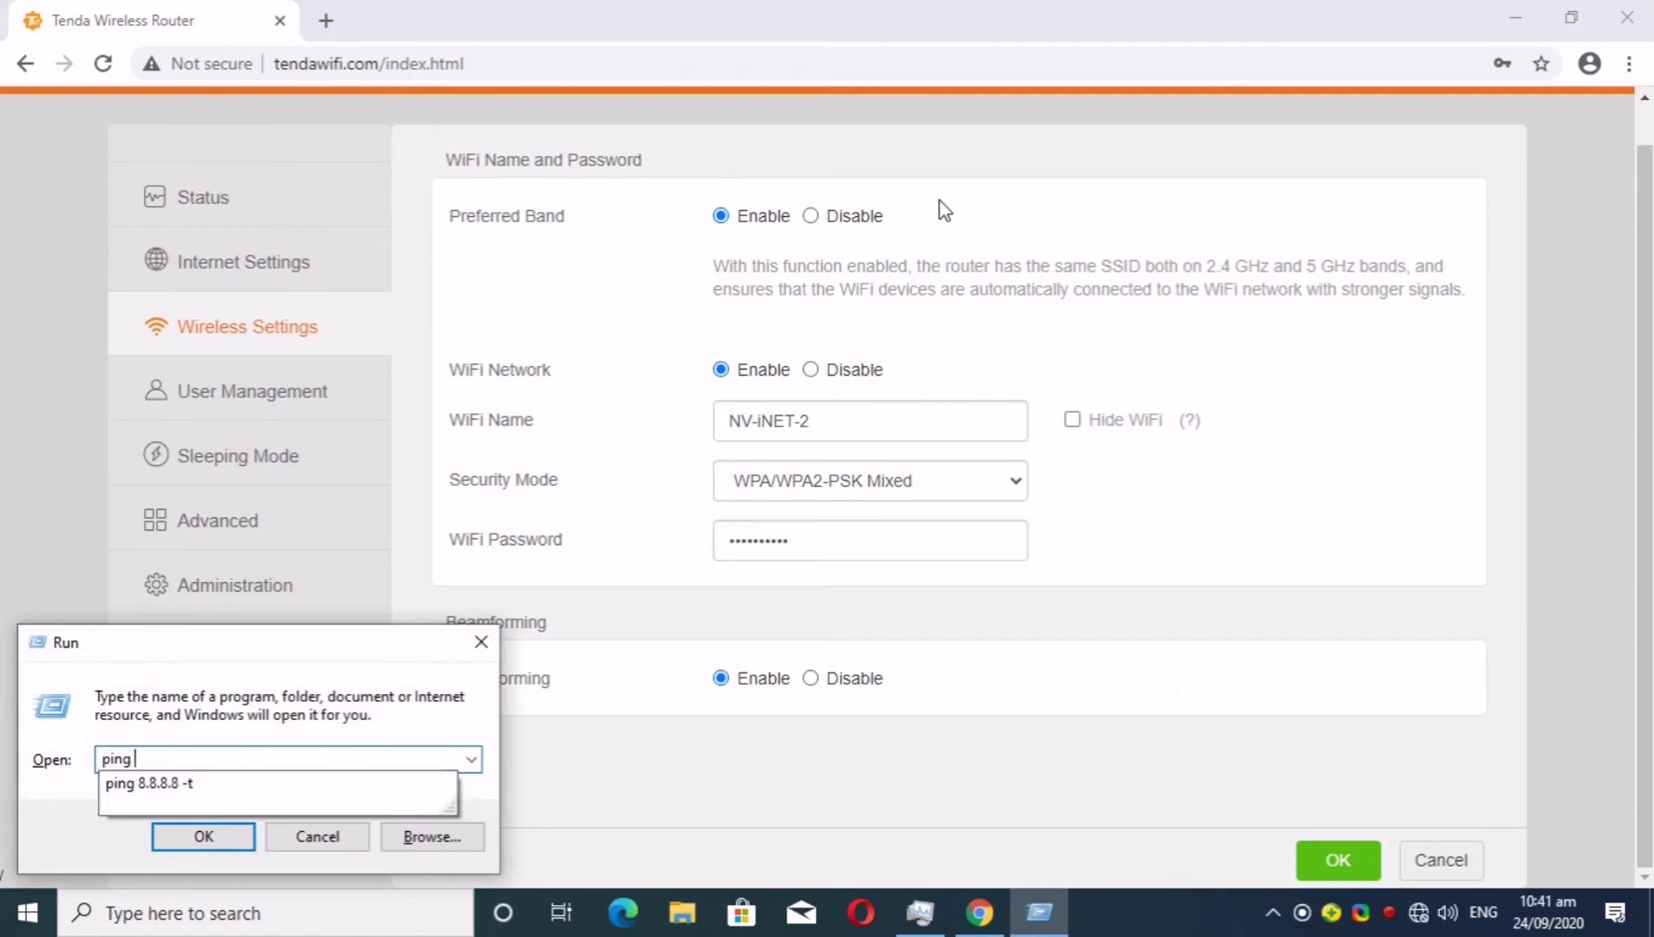
type(" google.com -t")
key("Return")
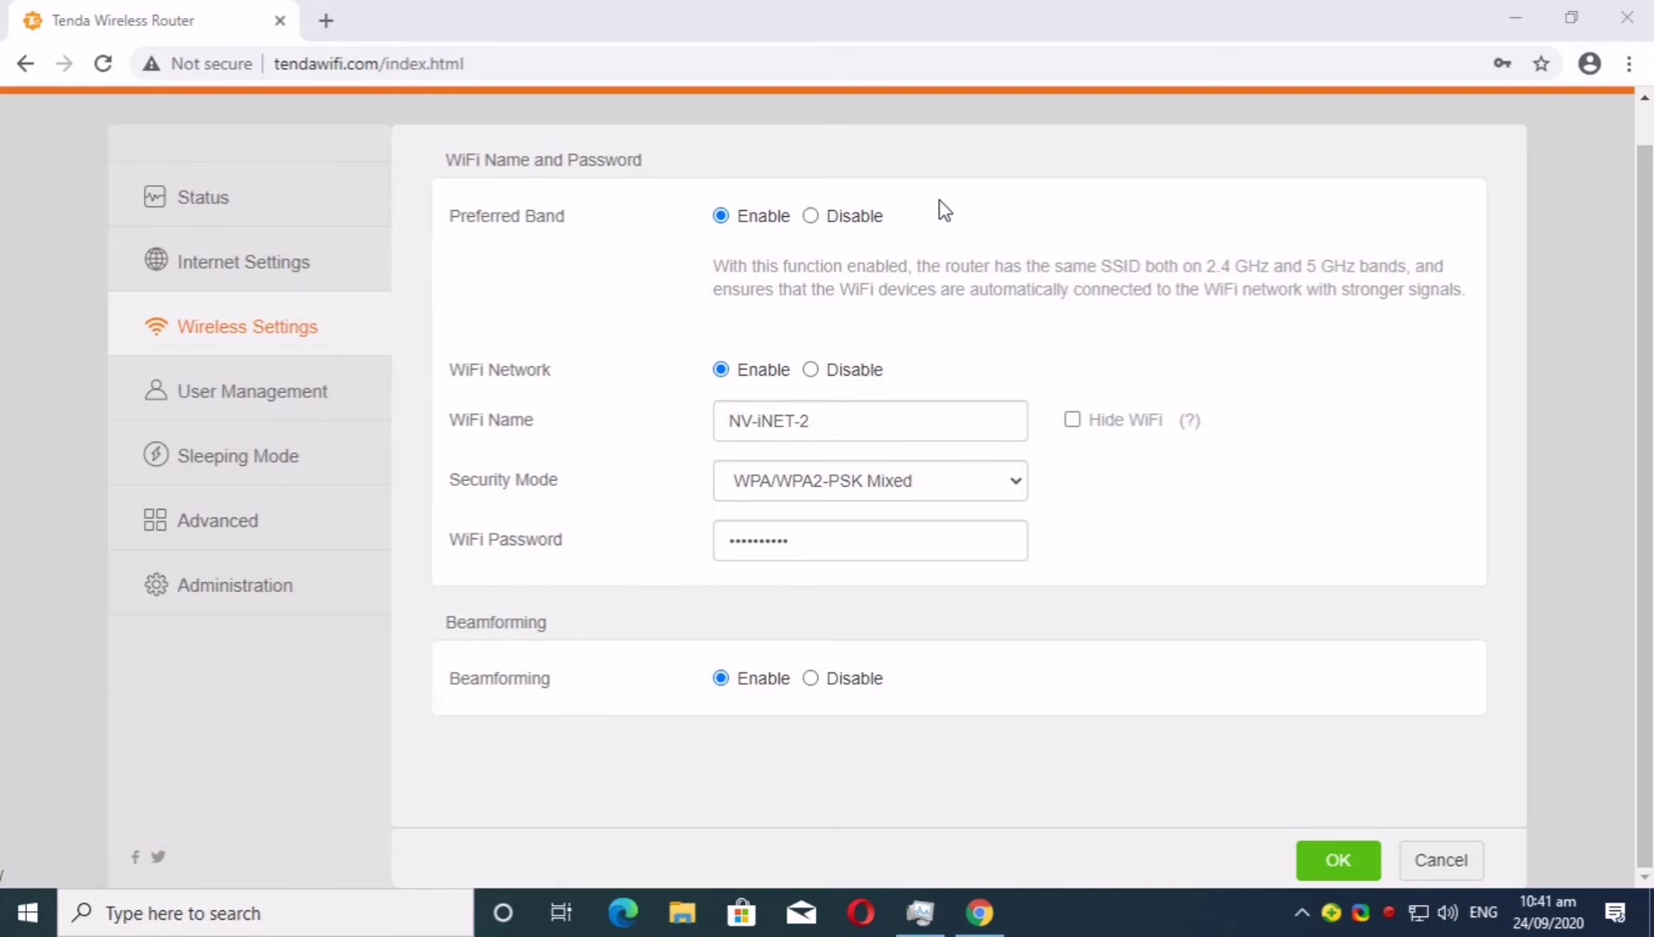
key("super+r")
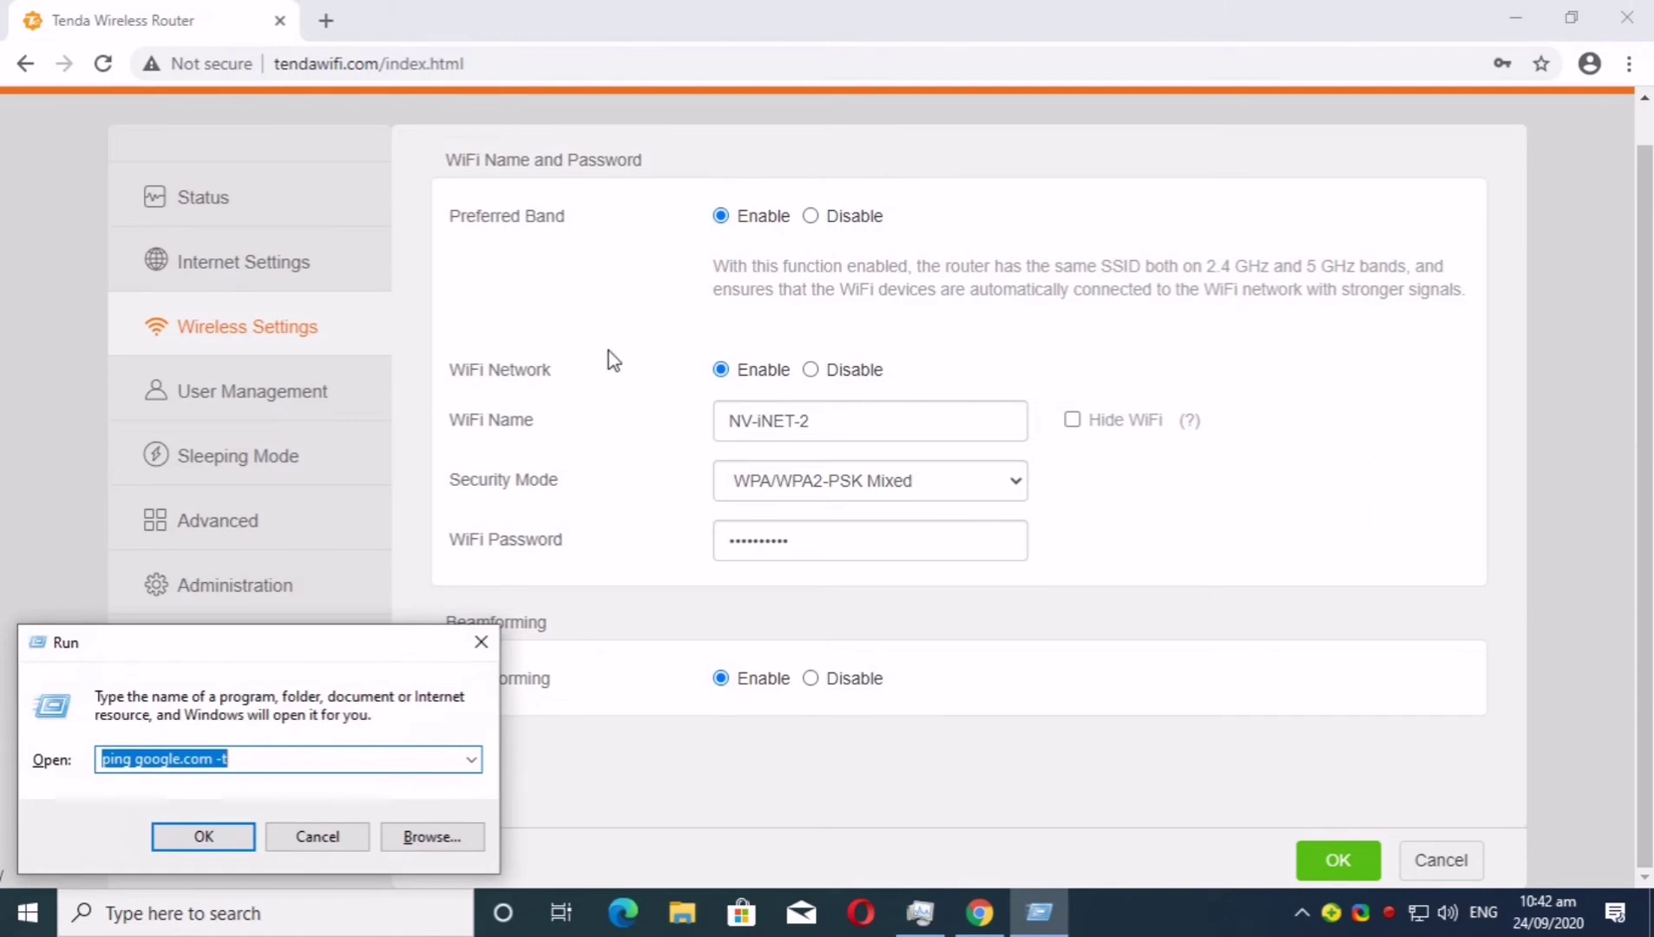
left_click(150, 762)
left_click_drag(318, 764, 8, 763)
type("ping w")
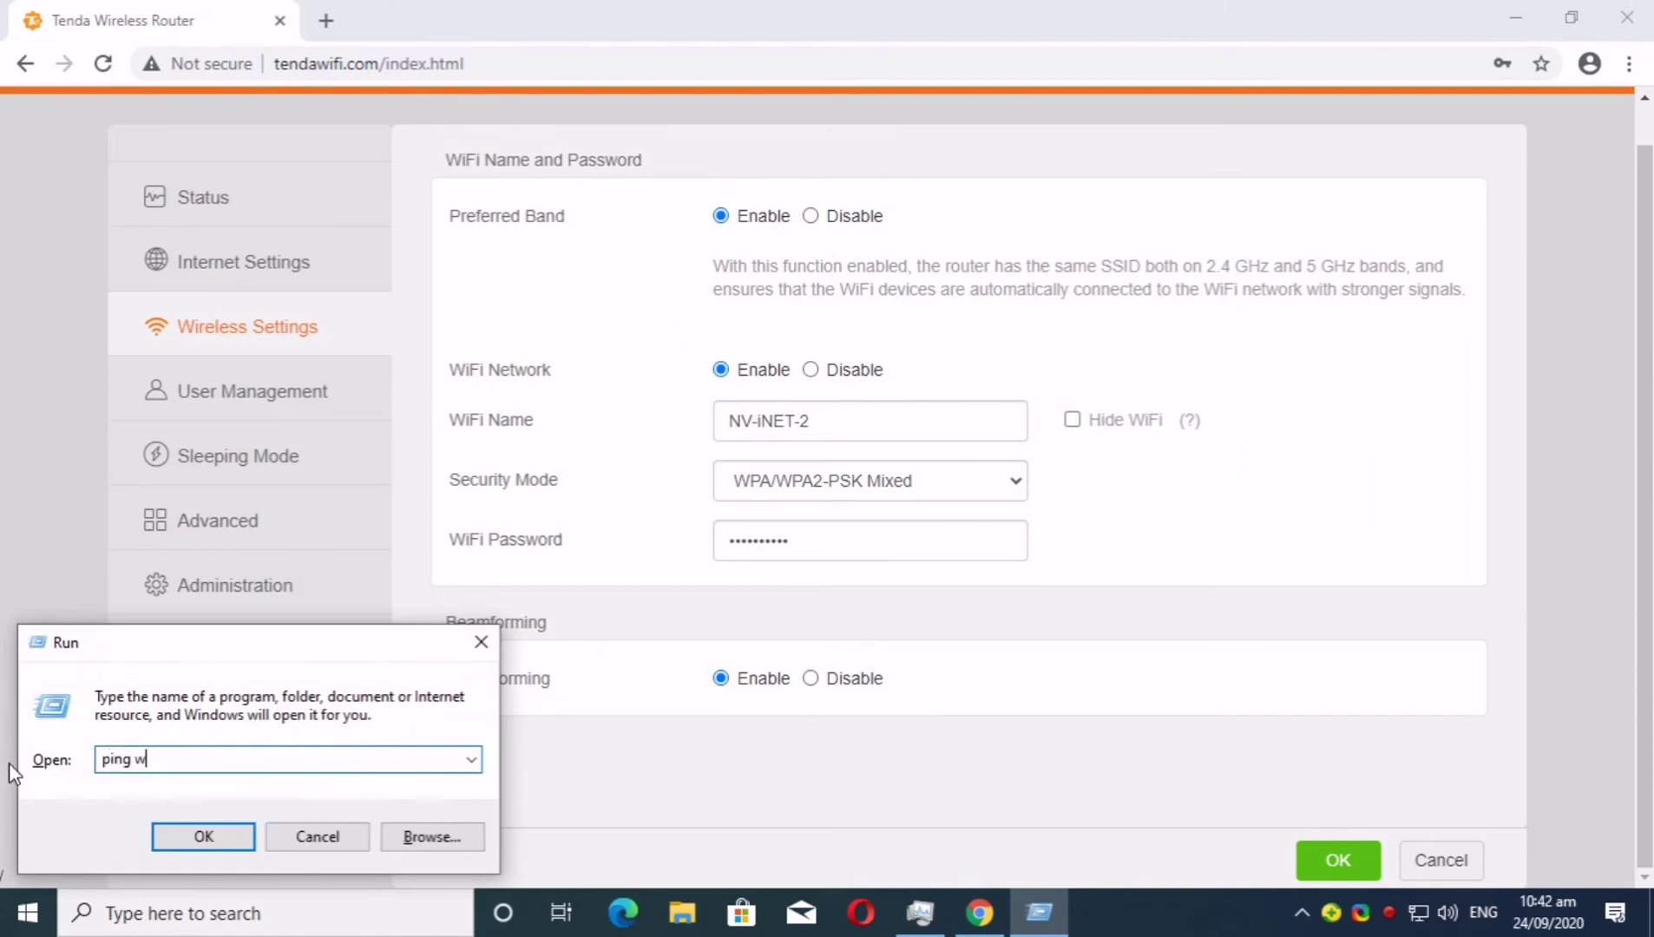
type("ww.google.com -t")
key("Return")
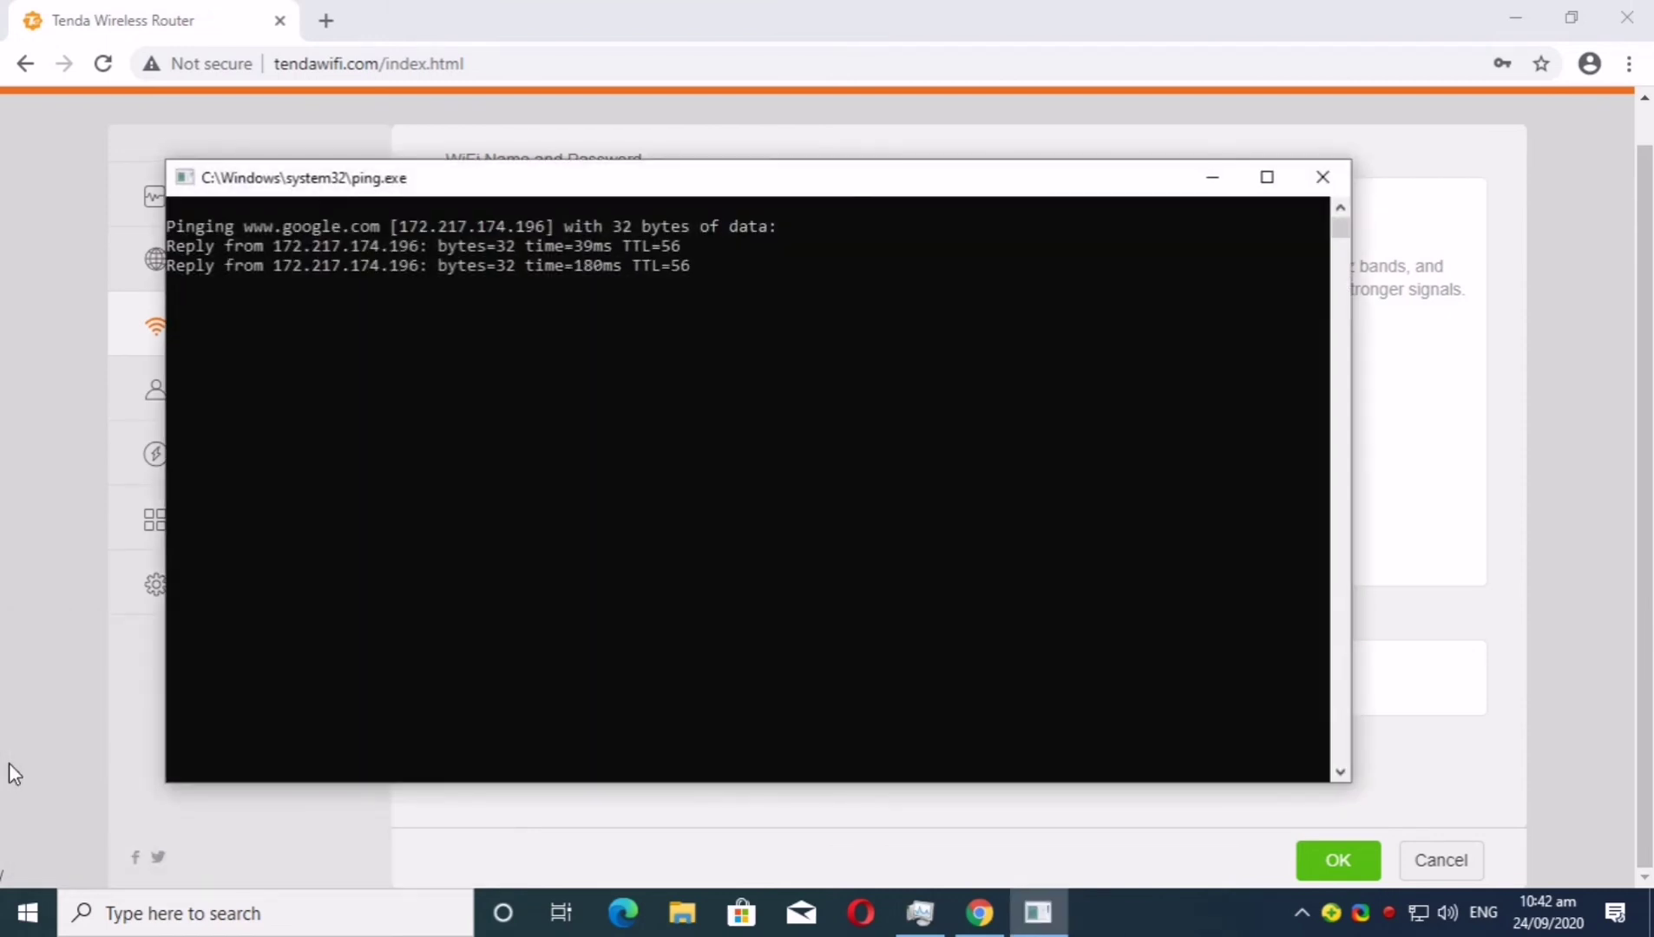
key("super+r")
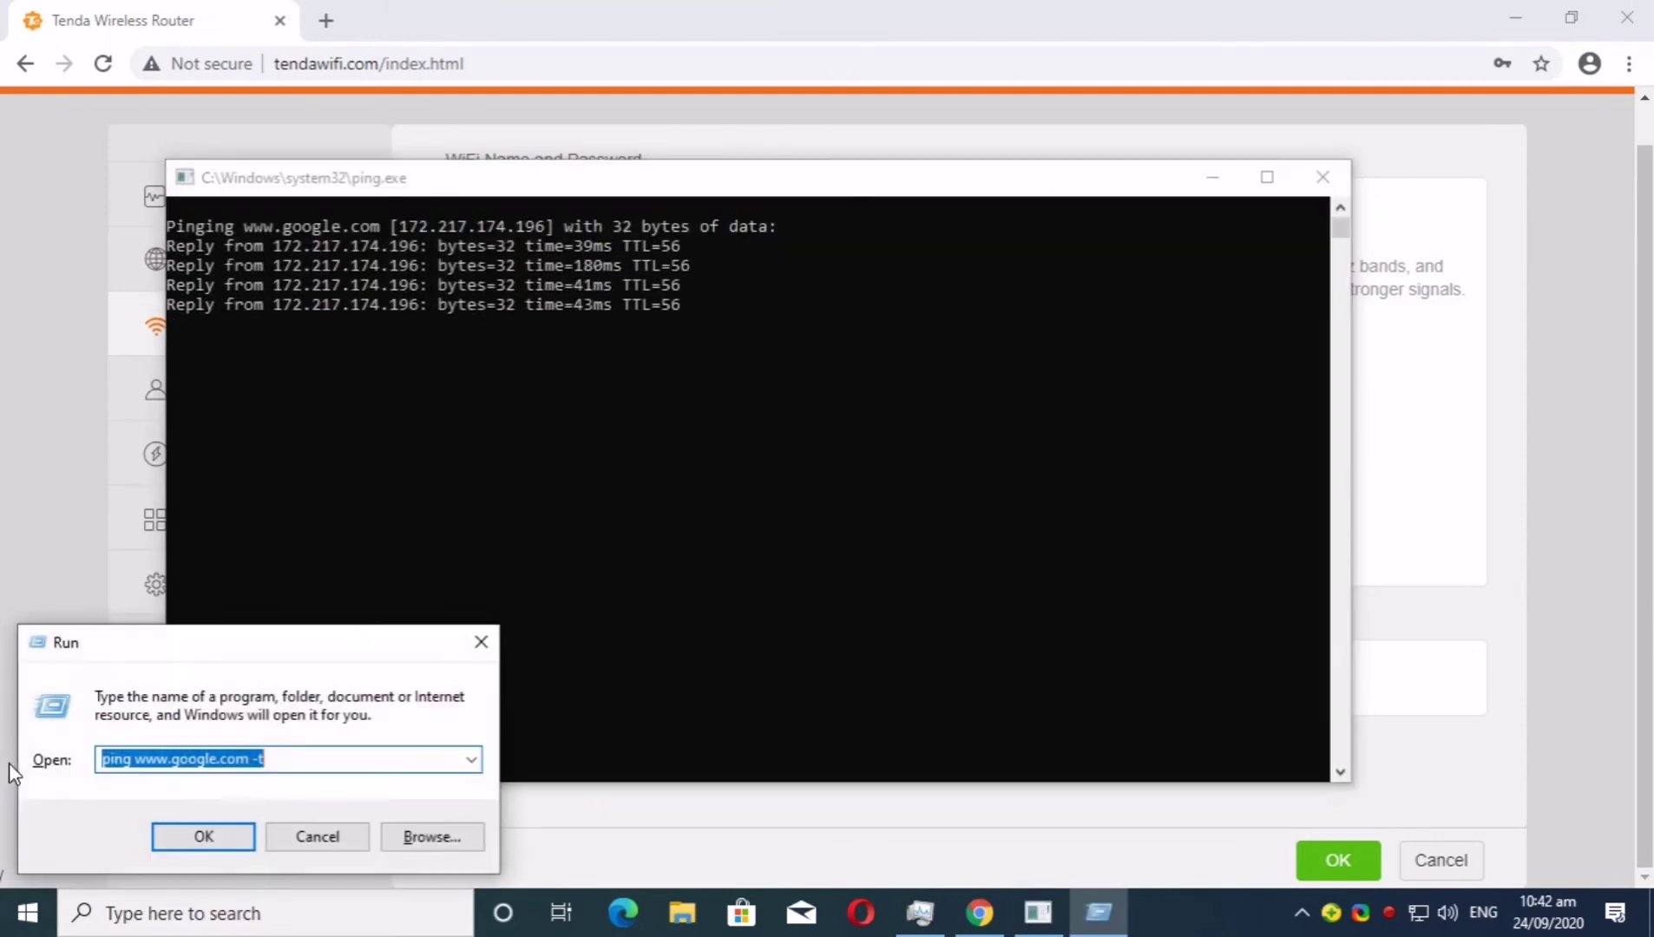
type("pin")
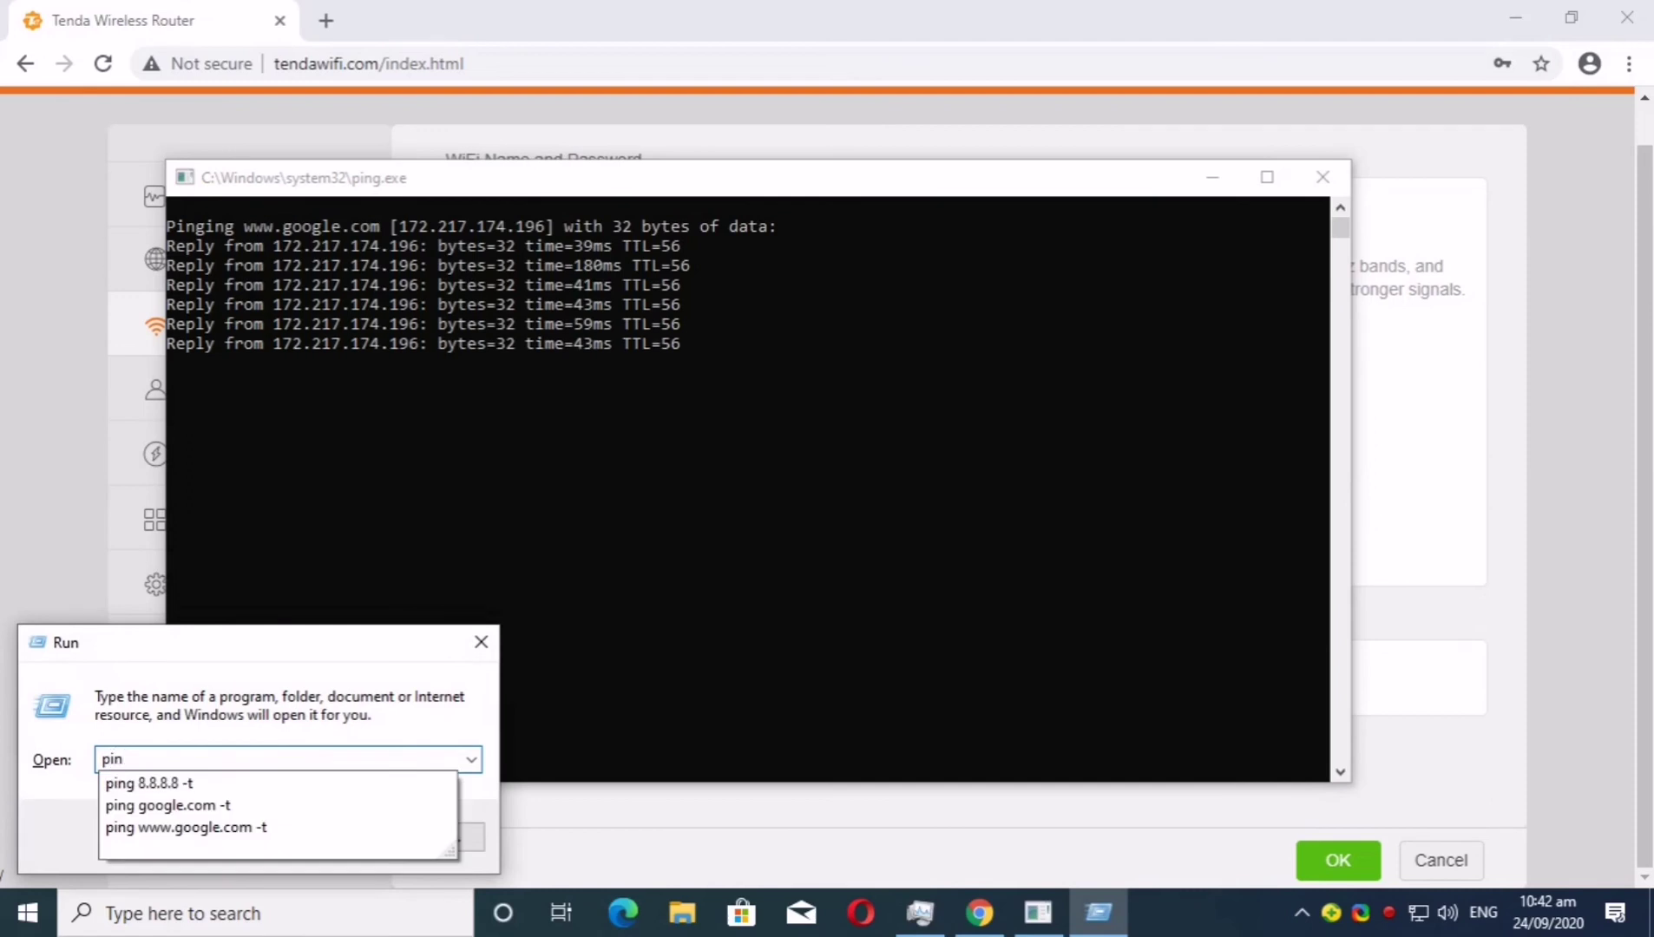
type("g 8.")
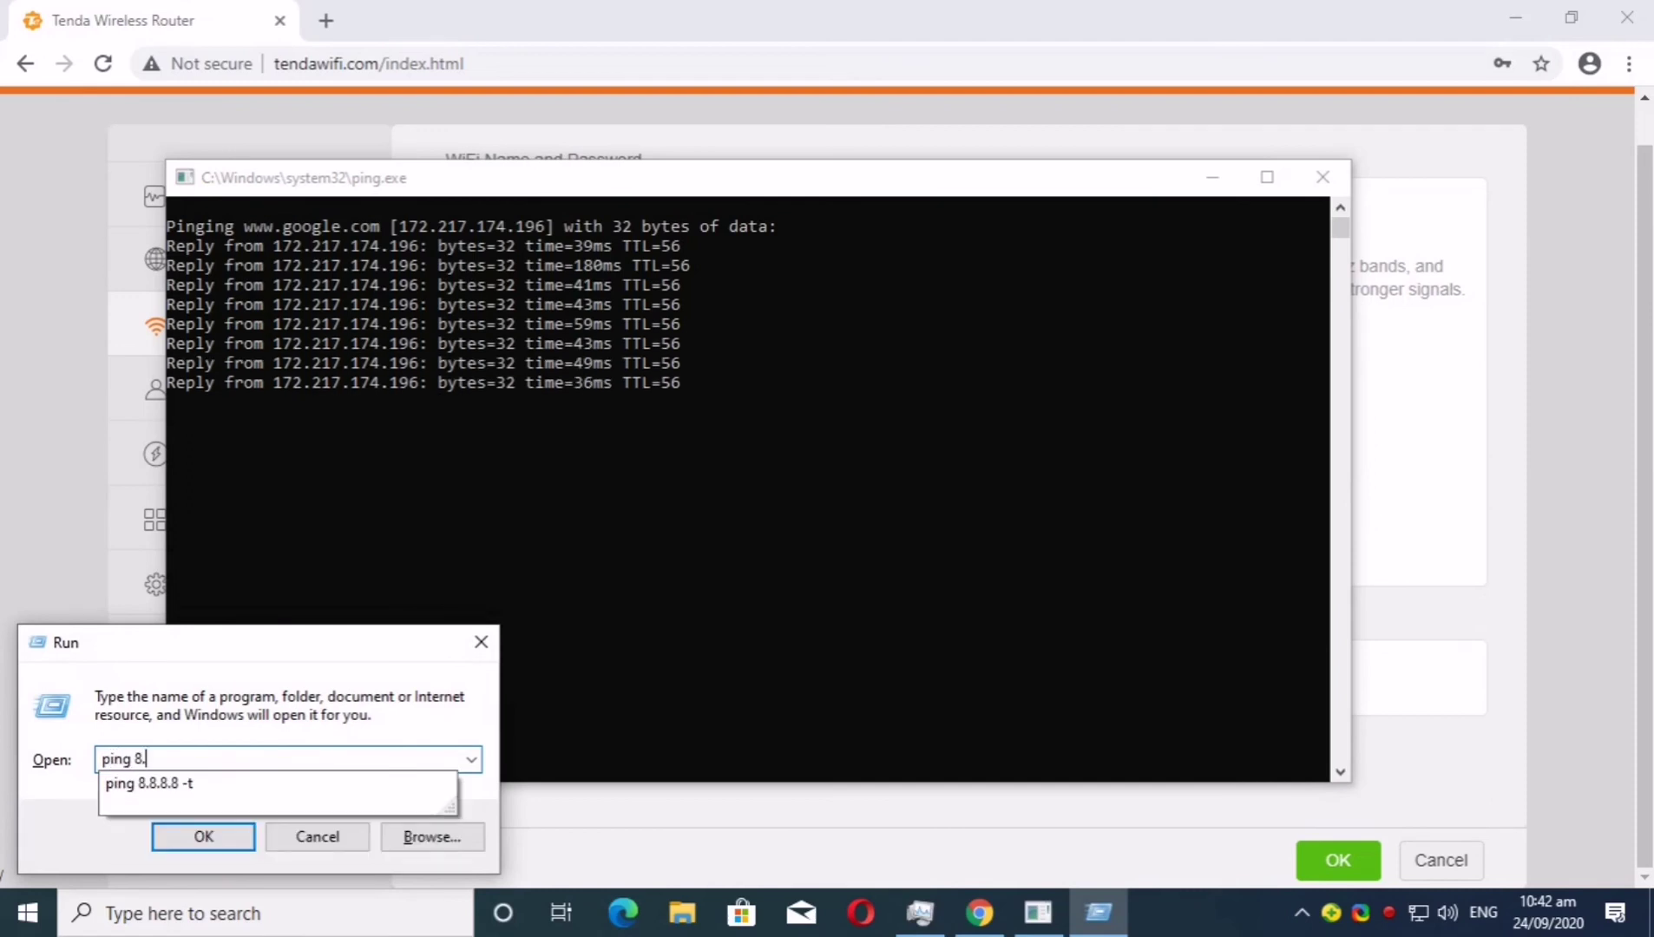
type("8.8.8 -")
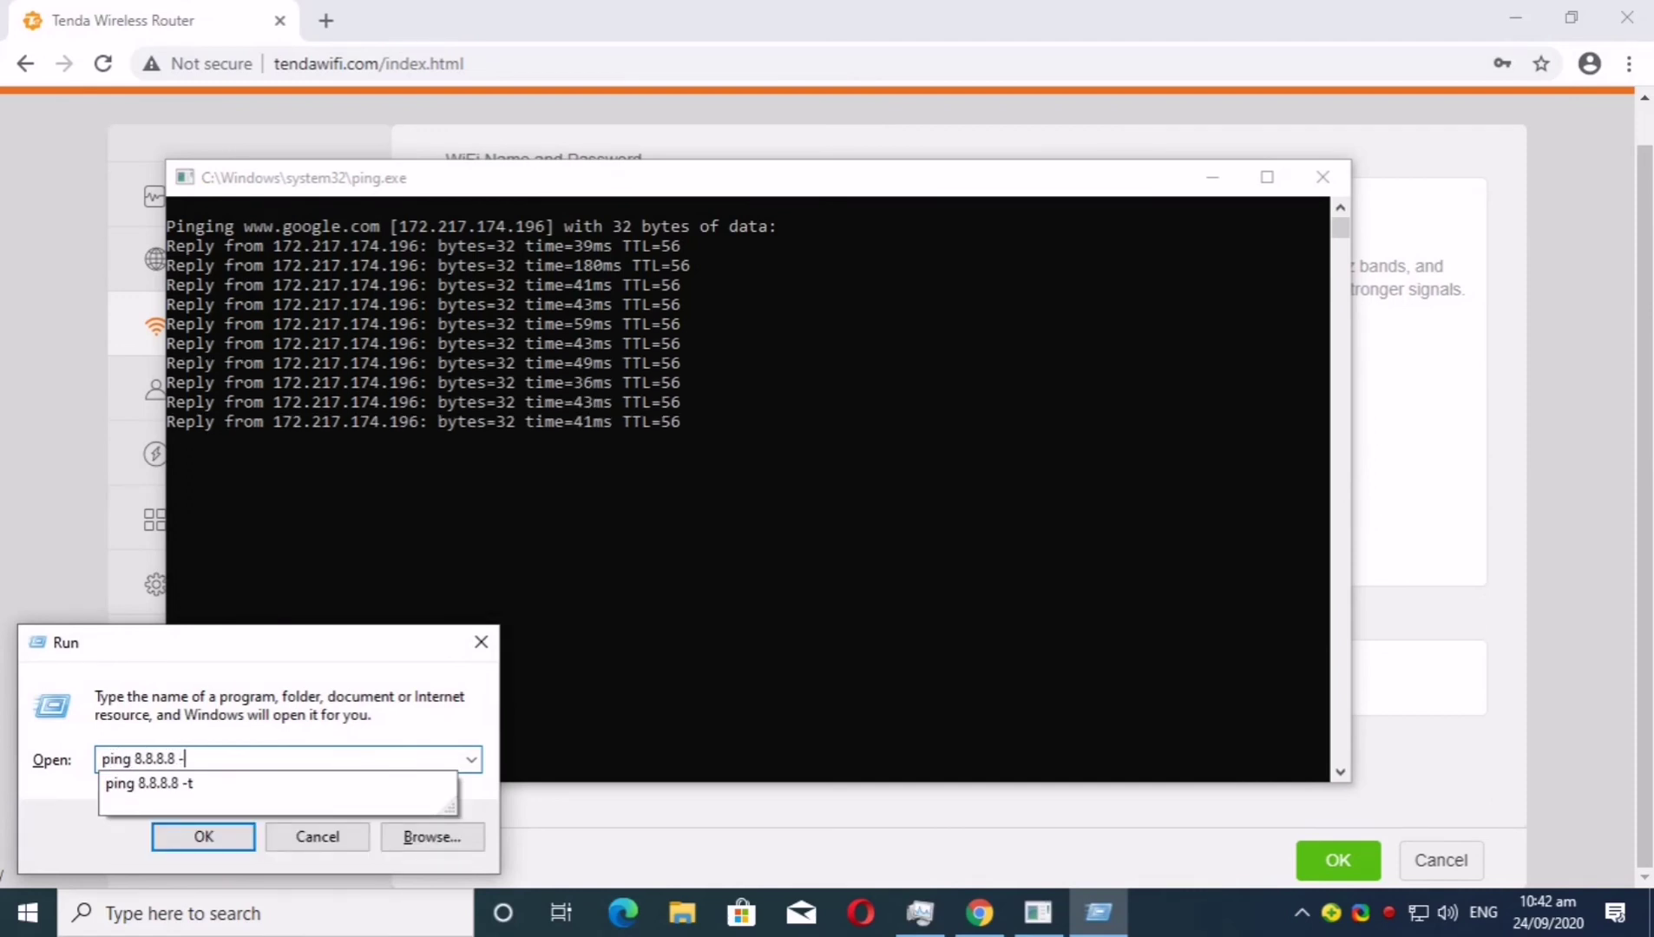
type("t")
key("Return")
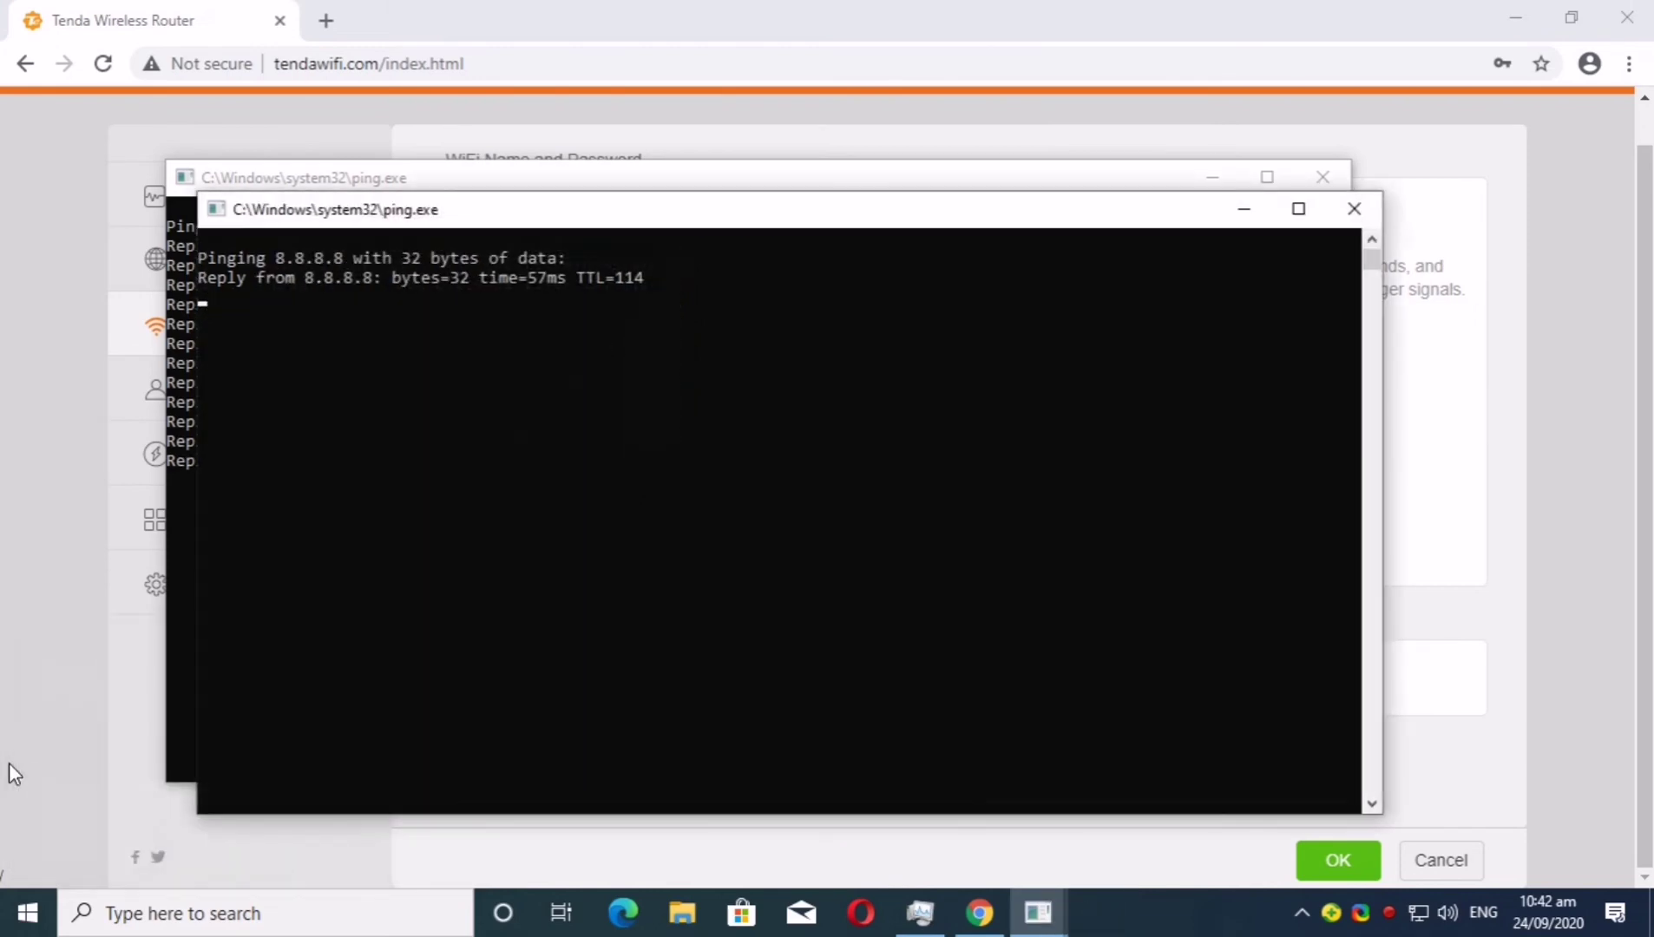
Place the two ping windows side by side, then close the 8.8.8.8 window
left_click_drag(197, 641, 847, 627)
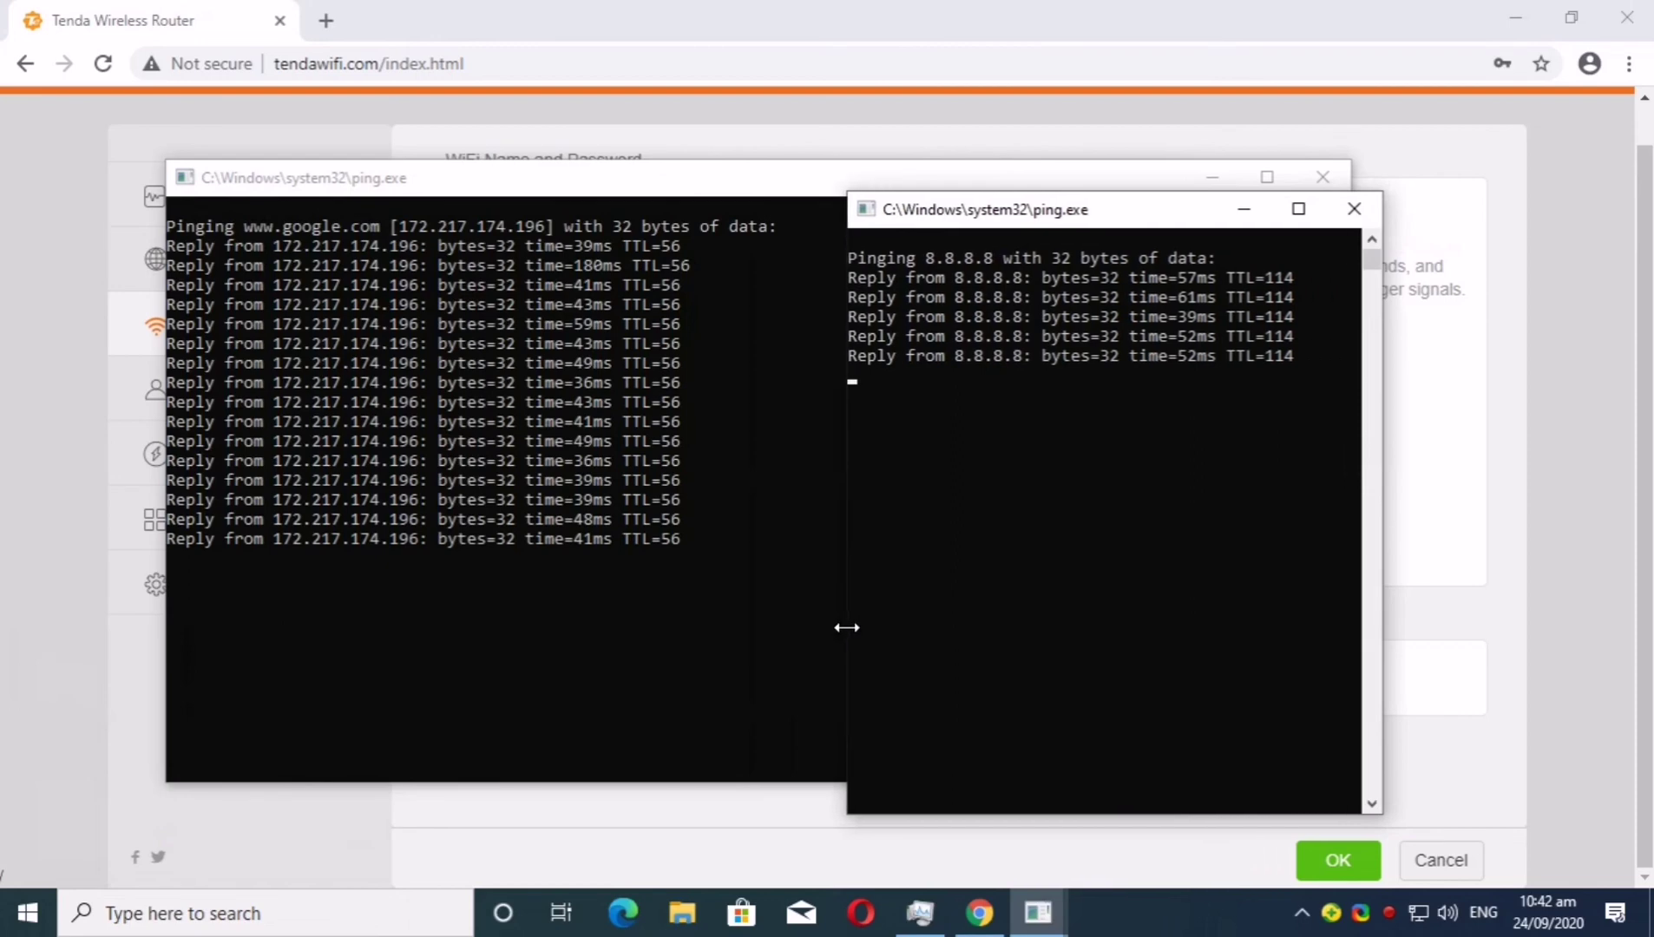
left_click(840, 627)
left_click_drag(1347, 570, 799, 564)
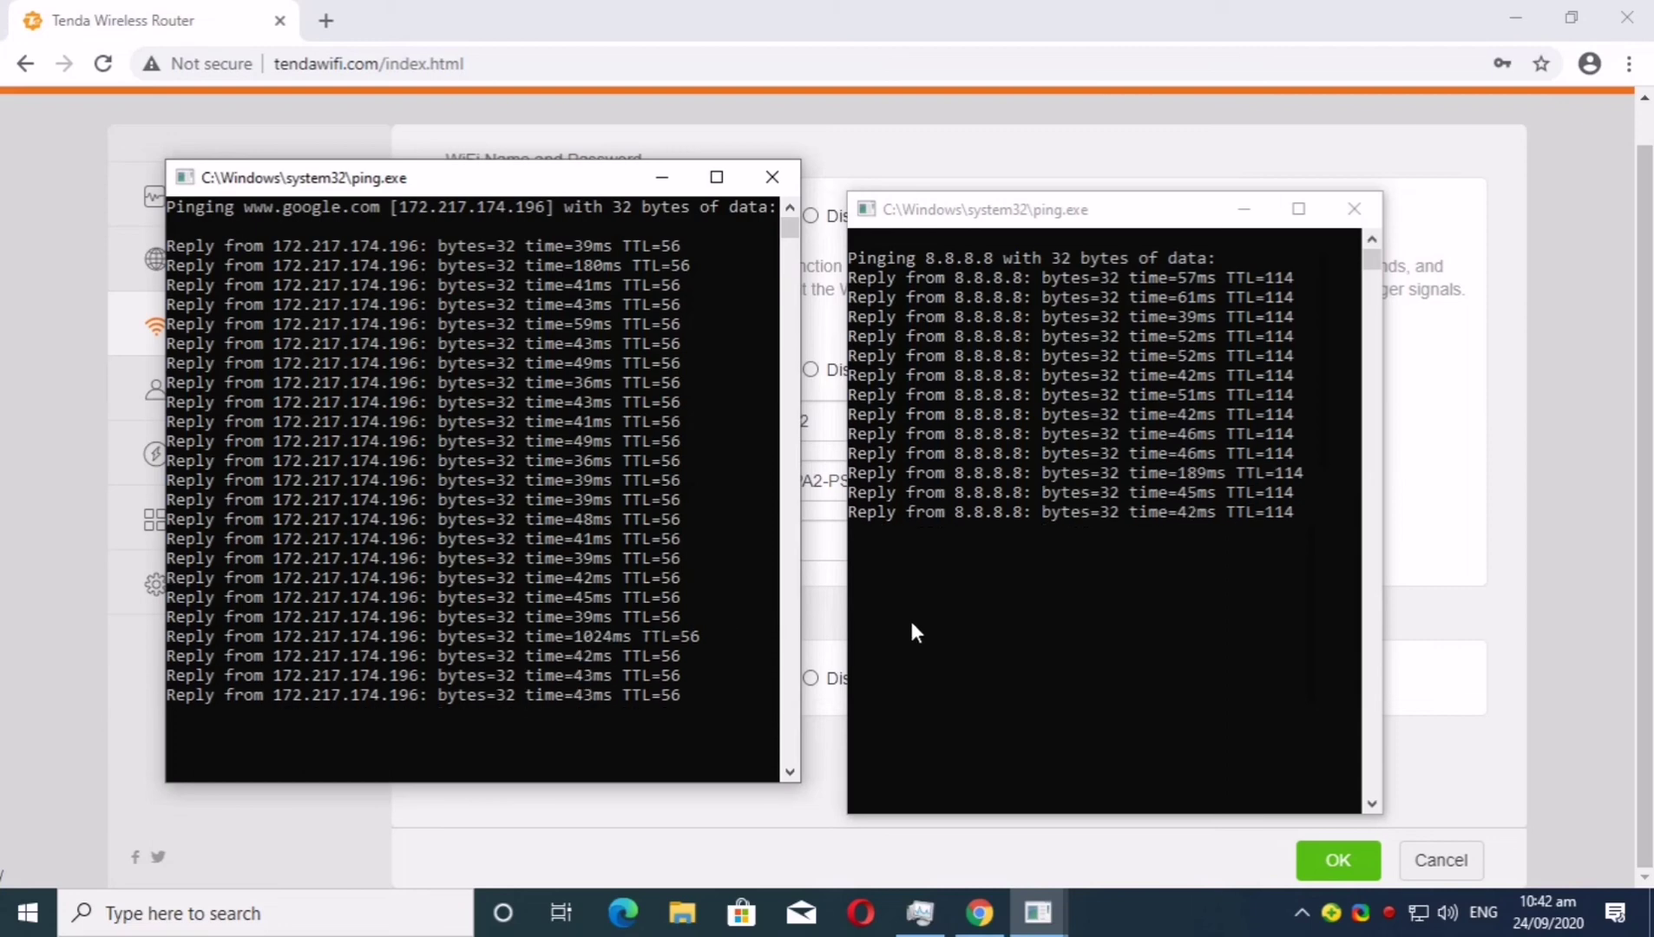
left_click(1354, 209)
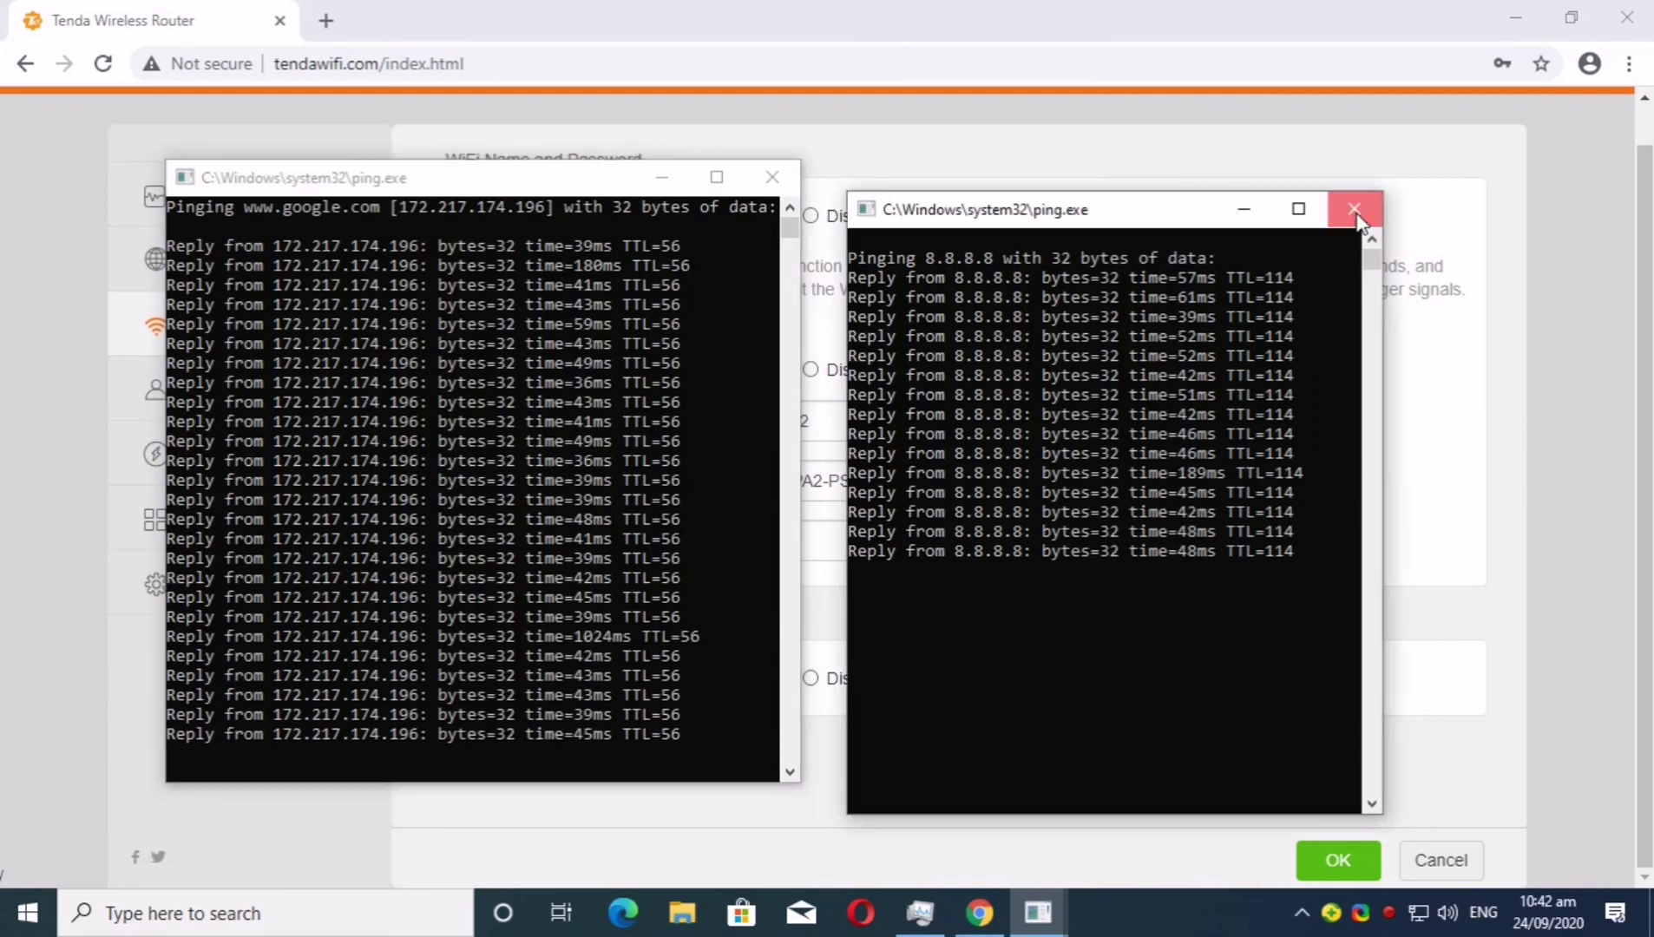
left_click(780, 180)
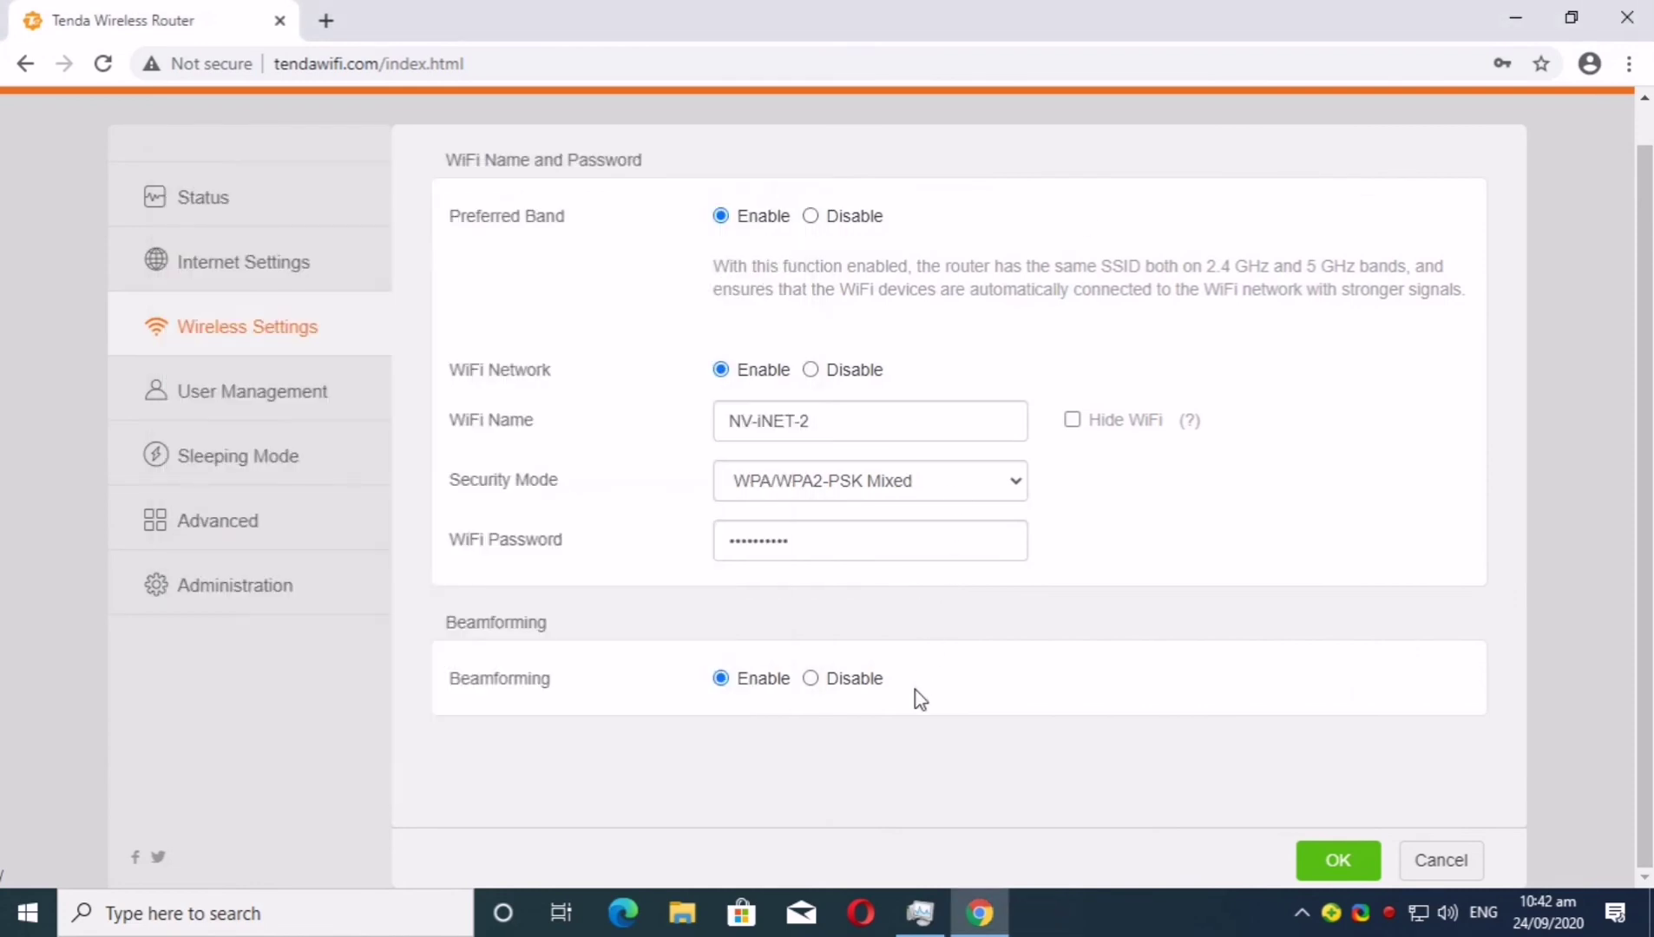
left_click(233, 397)
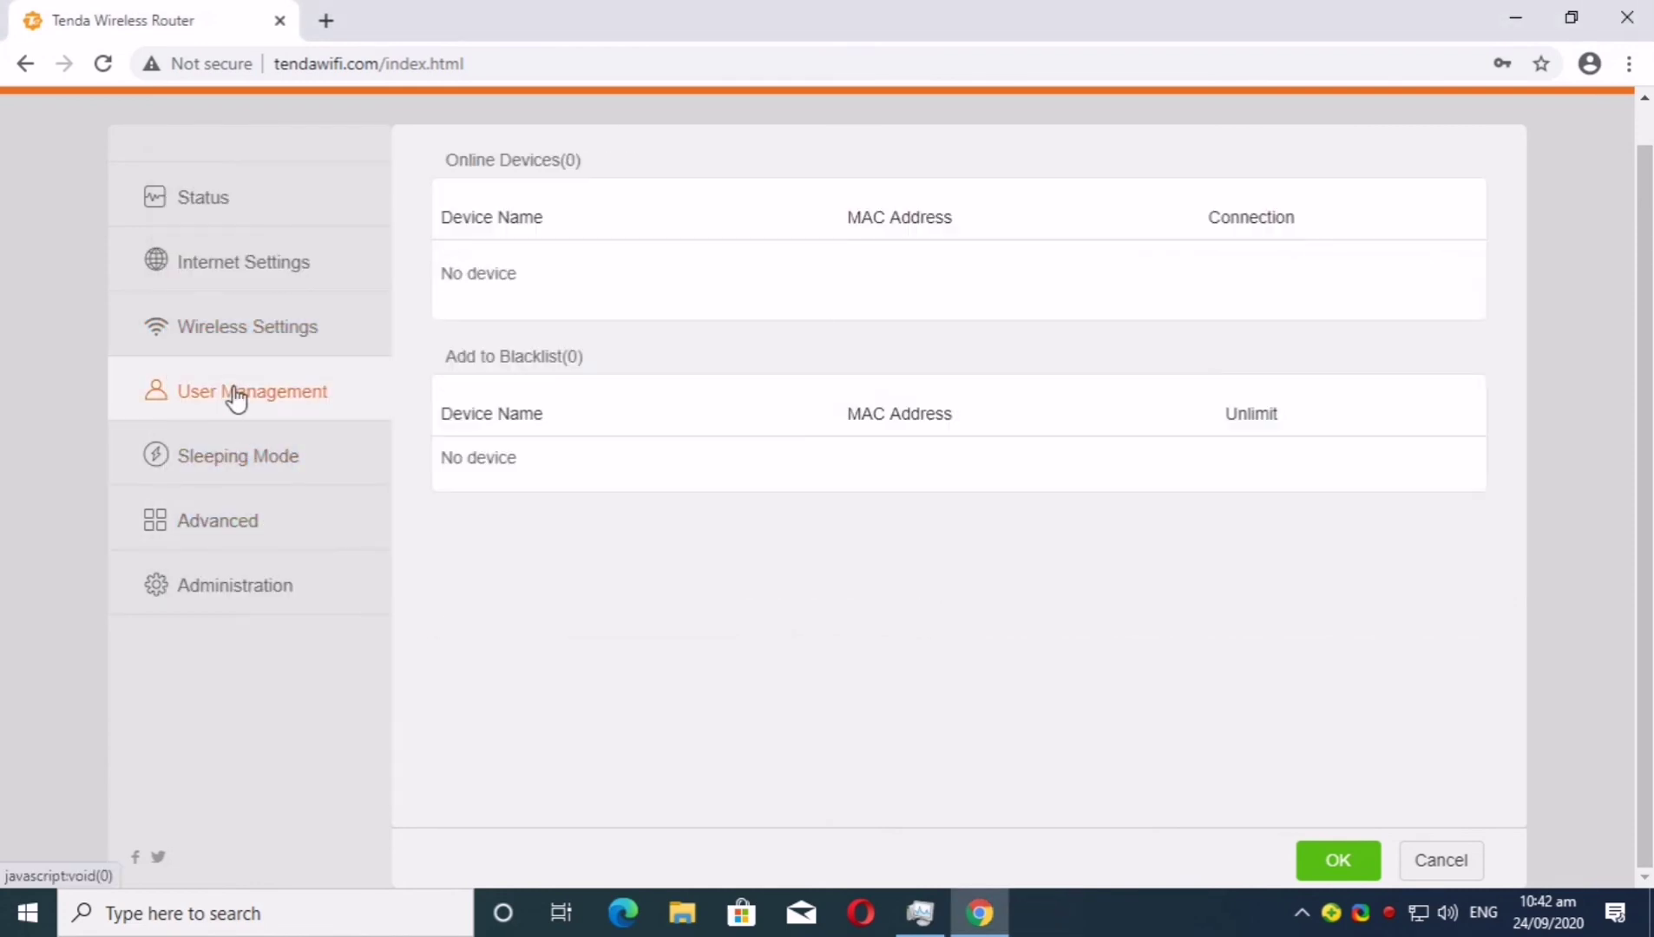
left_click(207, 466)
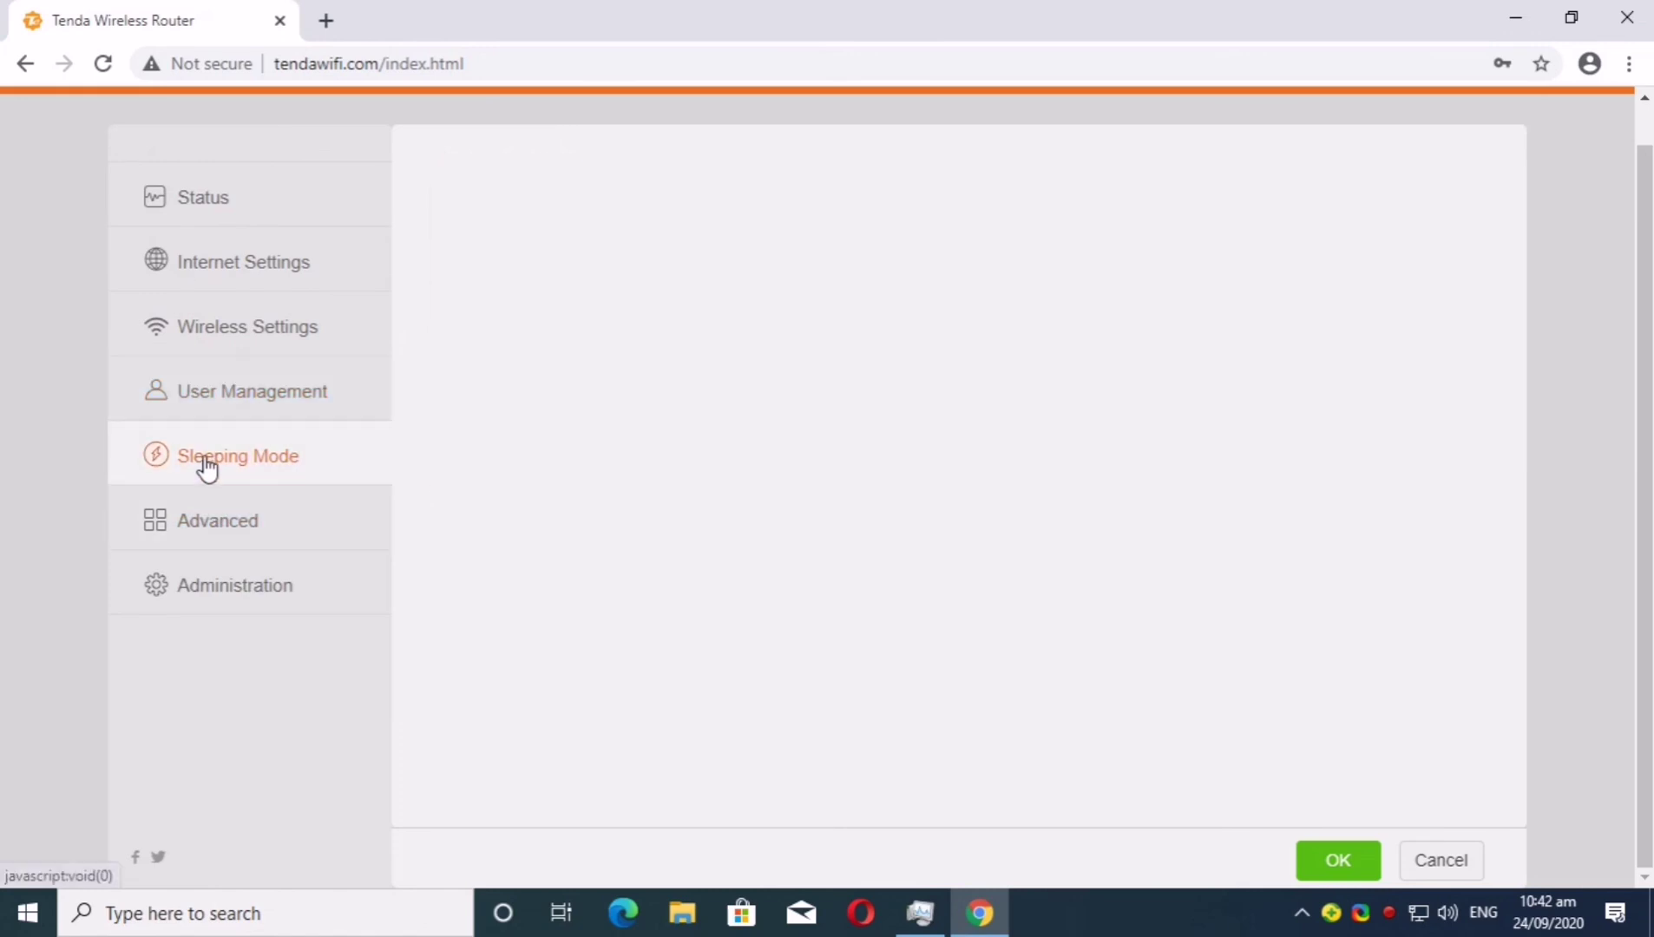
left_click(210, 525)
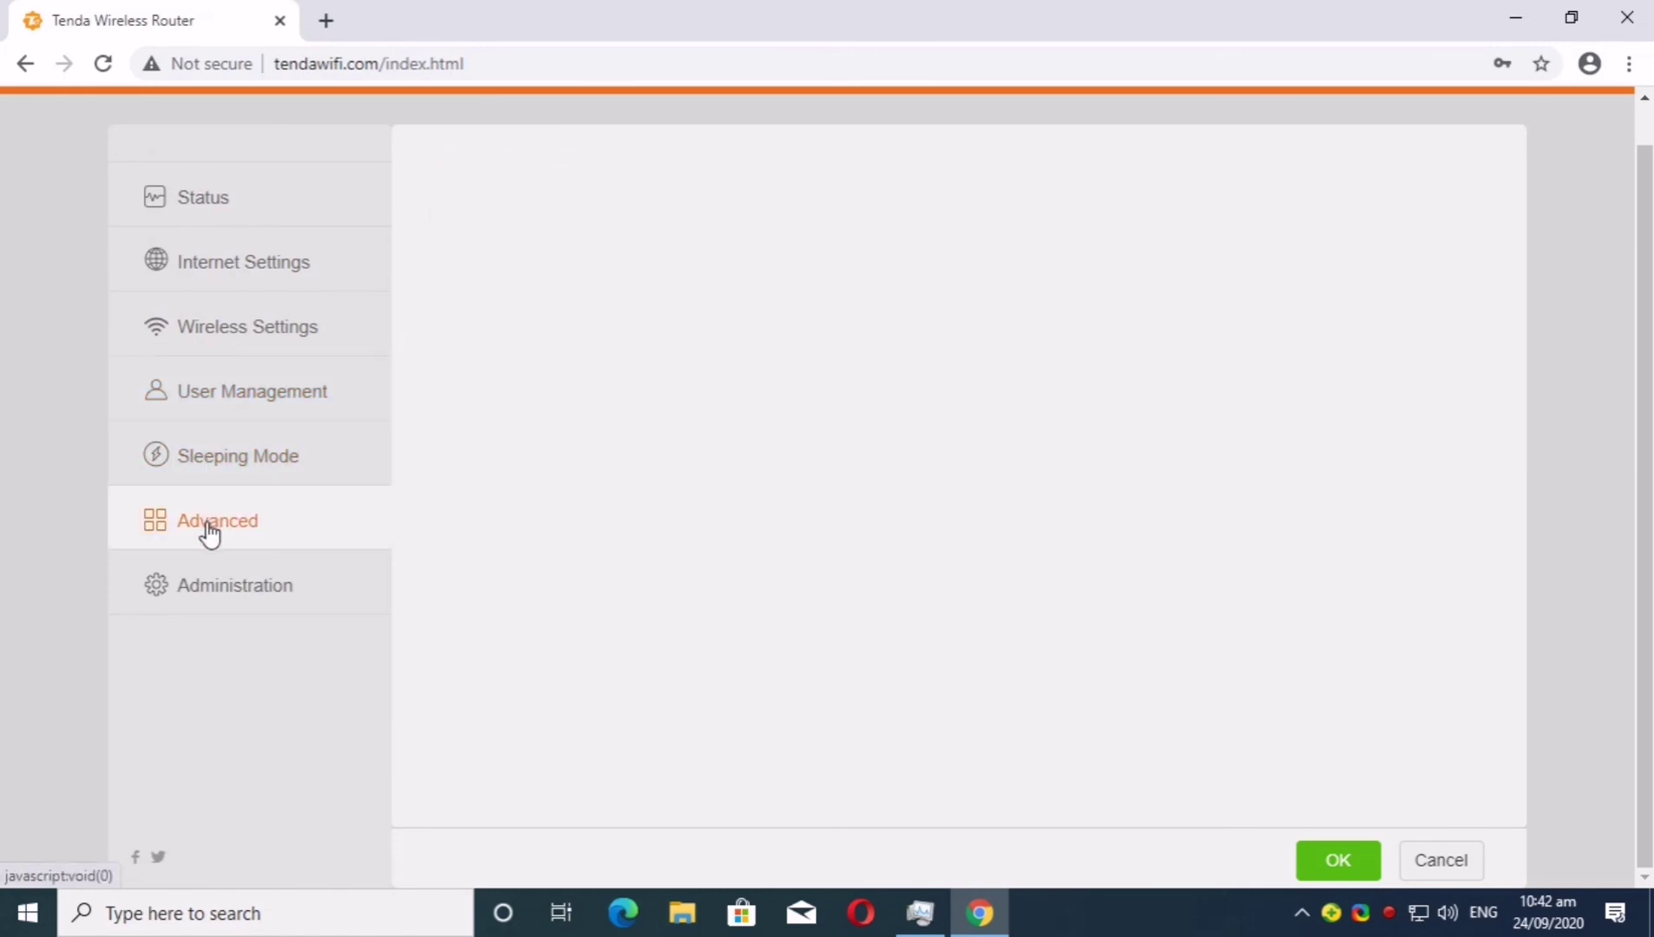
left_click(211, 581)
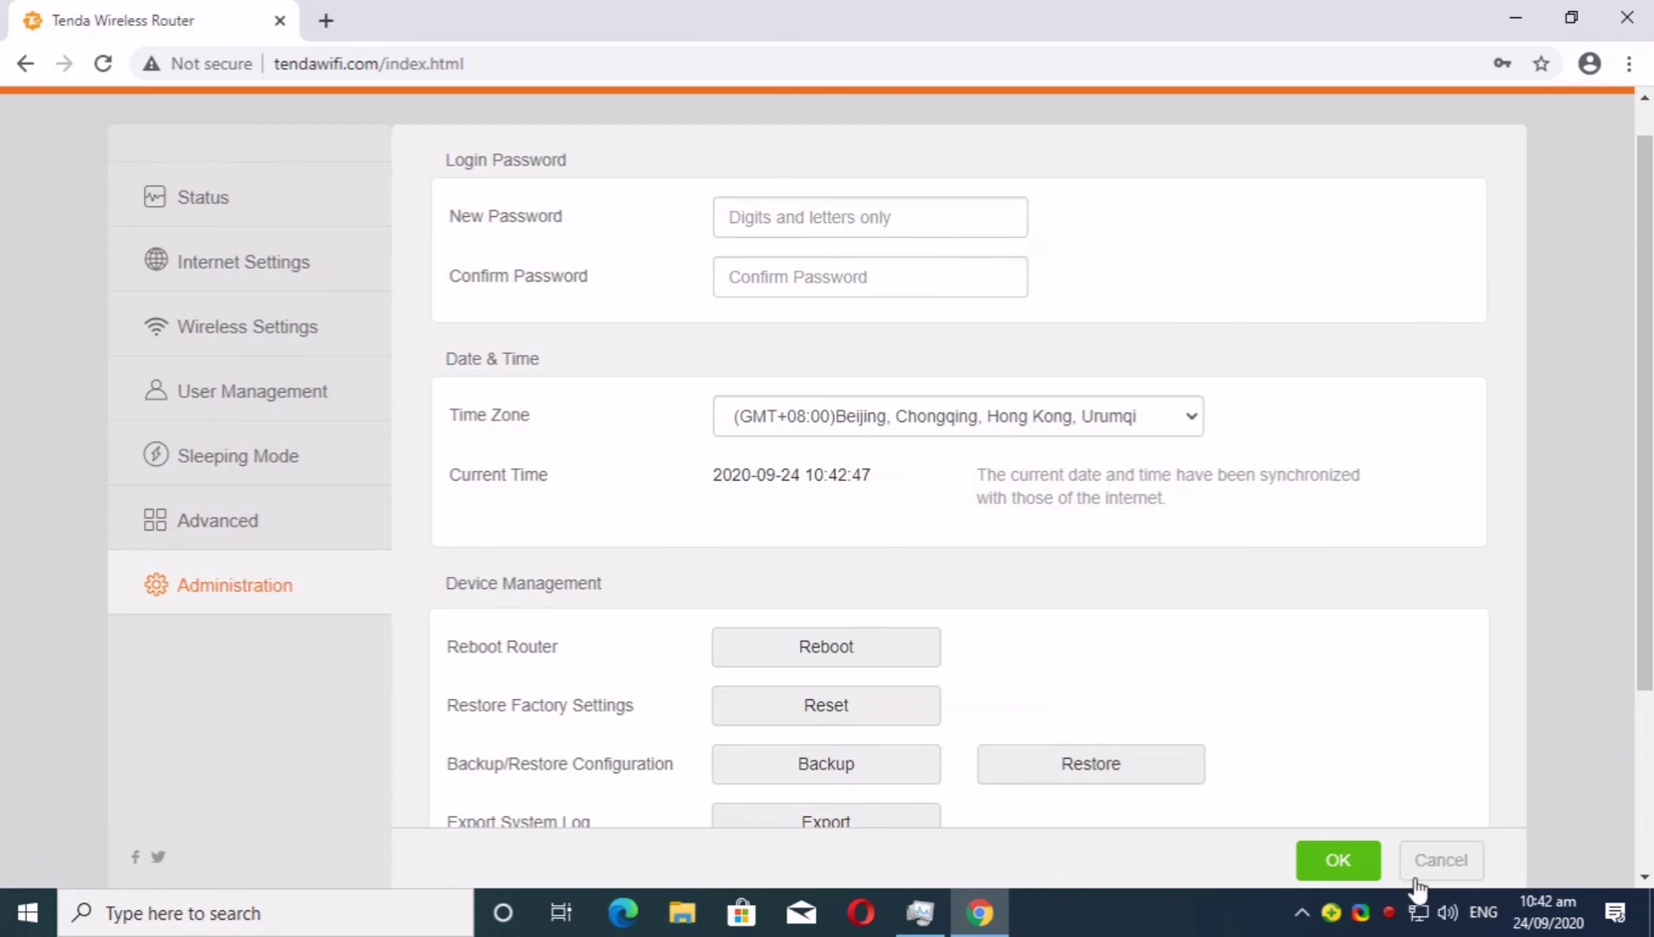
Return to the Status page showing NV-iNET-2 bridged to NV-iNET in Universal Repeater mode
scroll(1337, 562, "down", 3)
scroll(1334, 556, "up", 3)
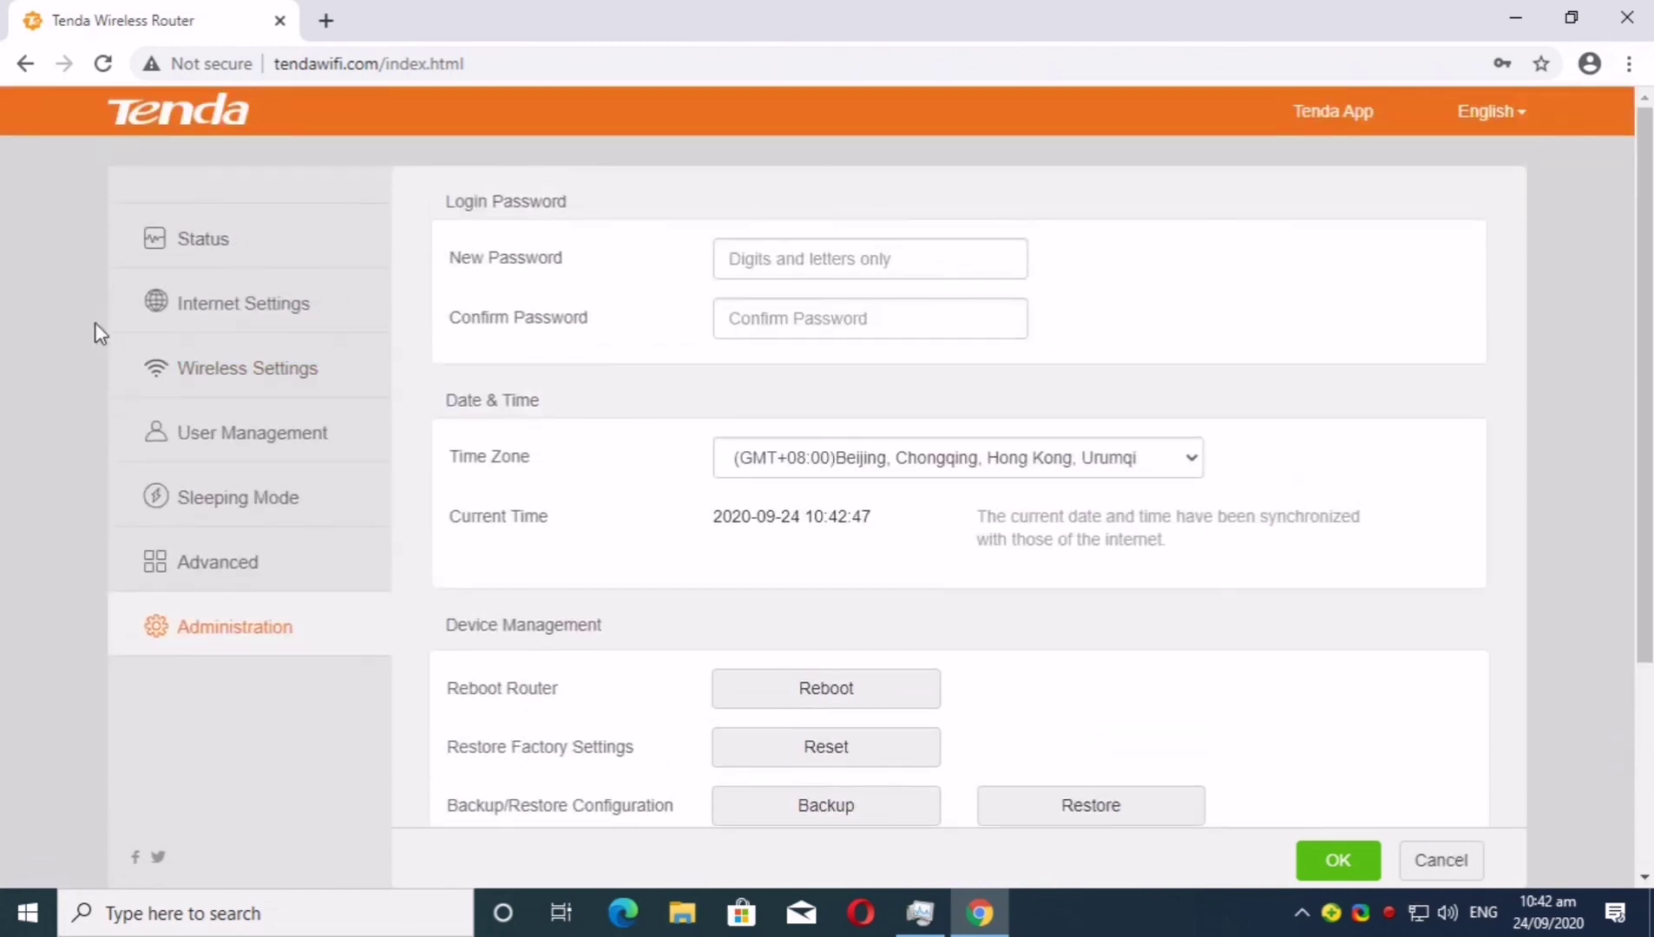
left_click(192, 244)
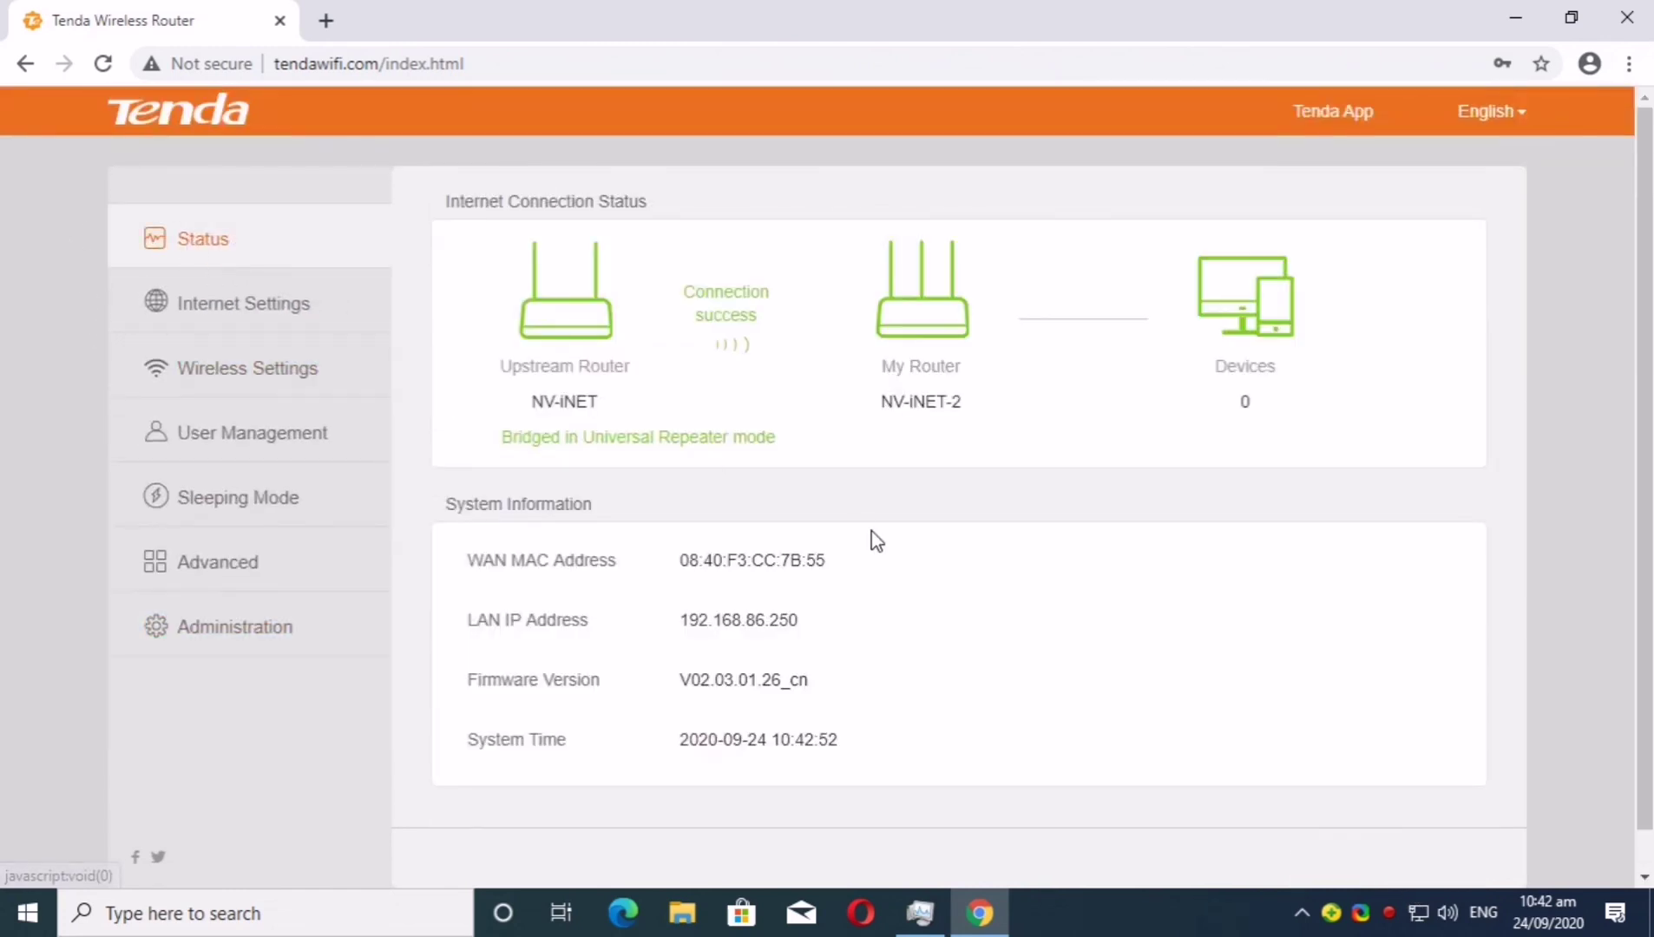